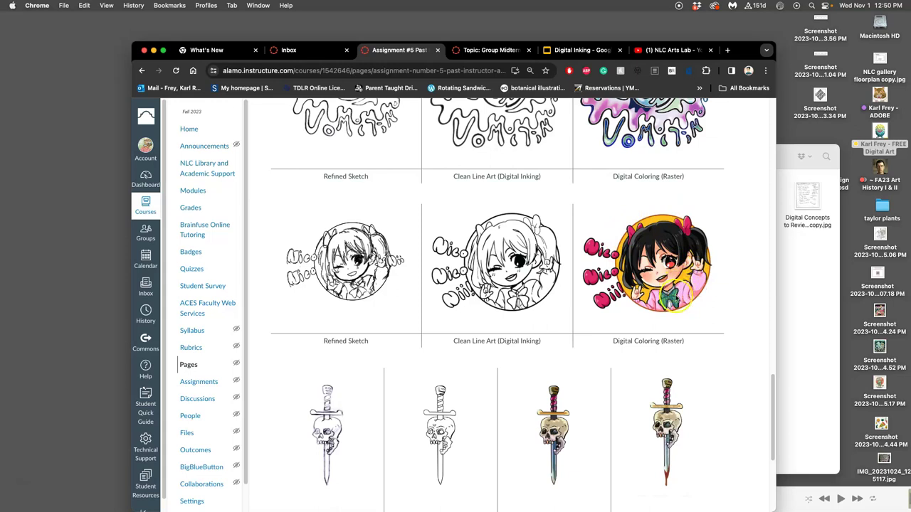
Step: Go to the next course page, Assignment #5 (Color Spot Illustration), and read through its description and example images
scroll(582, 317, "down", 5)
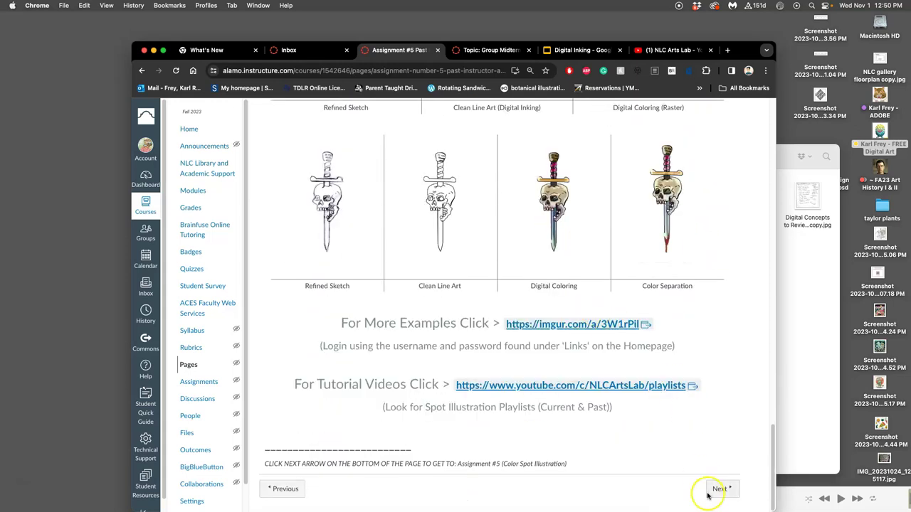
left_click(719, 487)
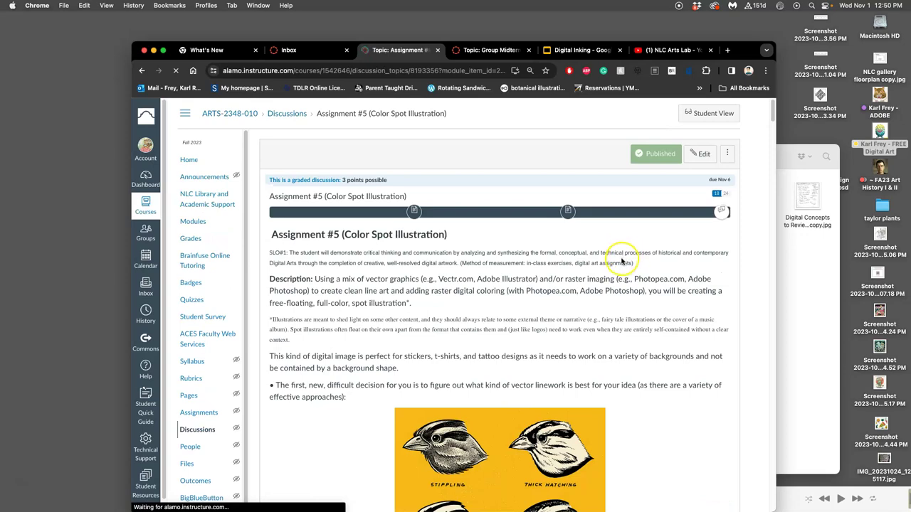
scroll(581, 273, "down", 12)
scroll(581, 273, "up", 8)
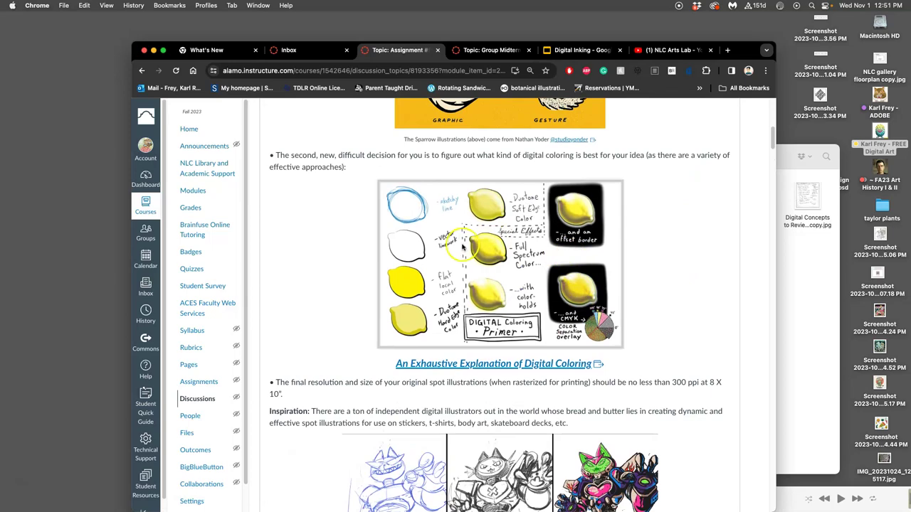
scroll(539, 262, "down", 15)
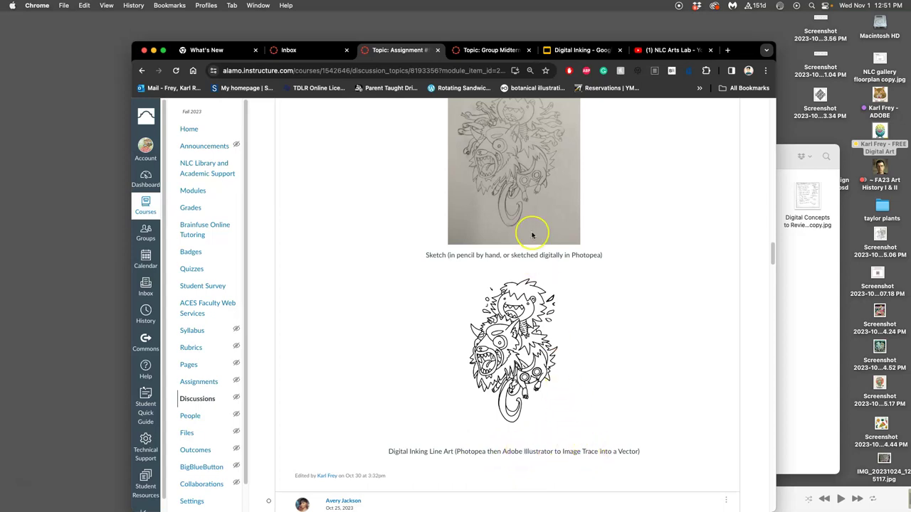
Step: Open the vectorizer.ai link given above the scoring rubric in the assignment description
scroll(532, 236, "up", 10)
scroll(535, 235, "up", 10)
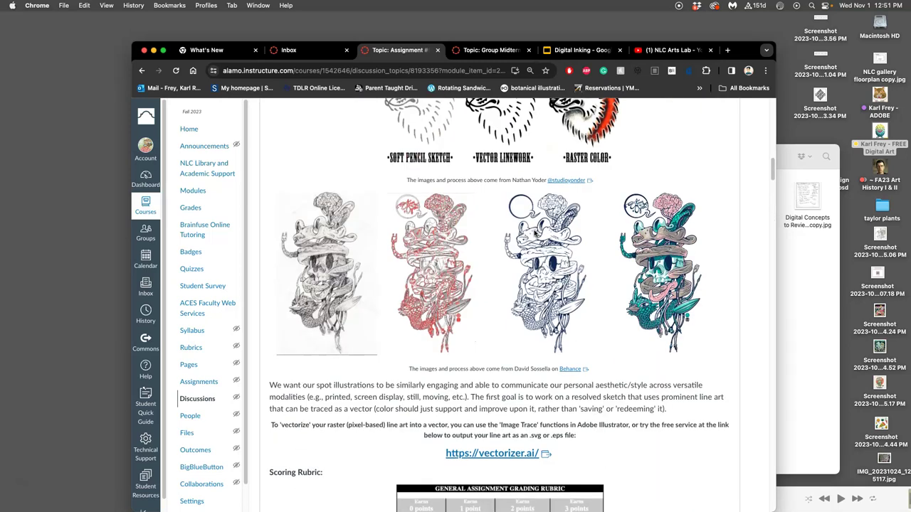
scroll(530, 242, "down", 3)
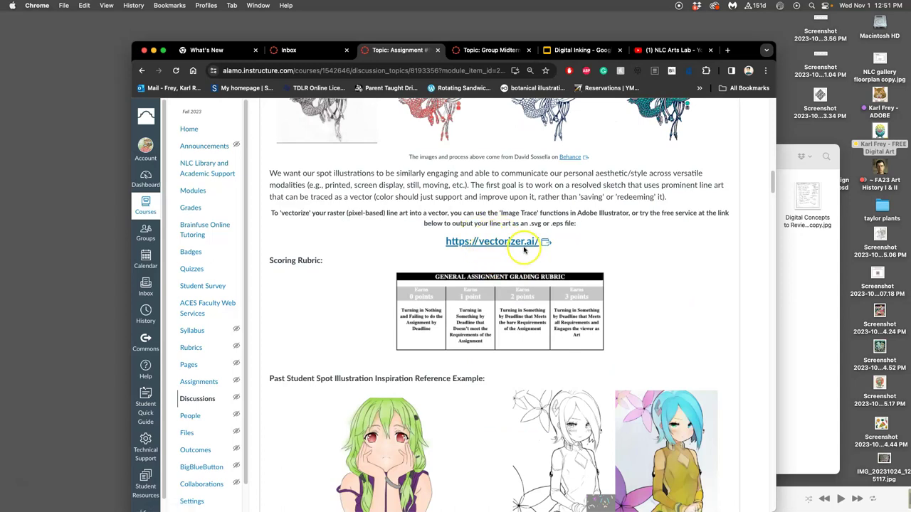
left_click(498, 243)
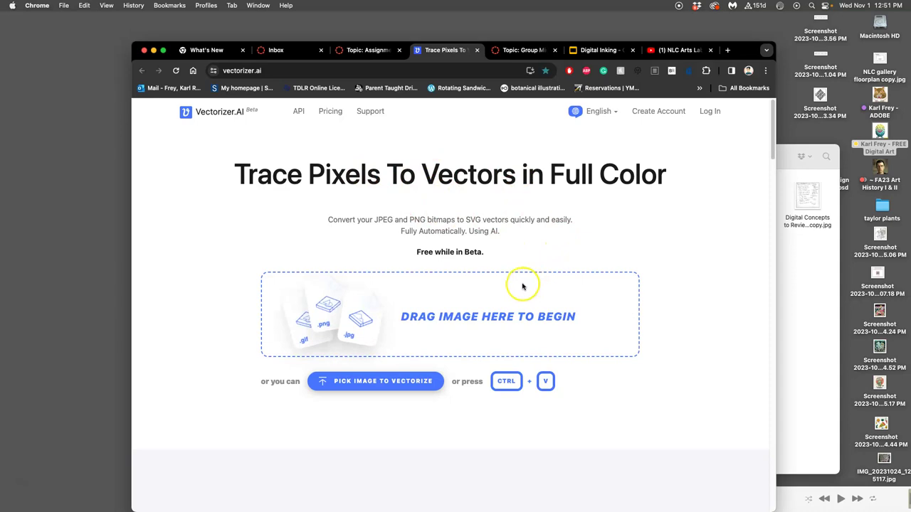
Step: Switch to Finder, open the Assign - 5 folder, and view the "test 2" PNG line art in Preview
left_click(817, 256)
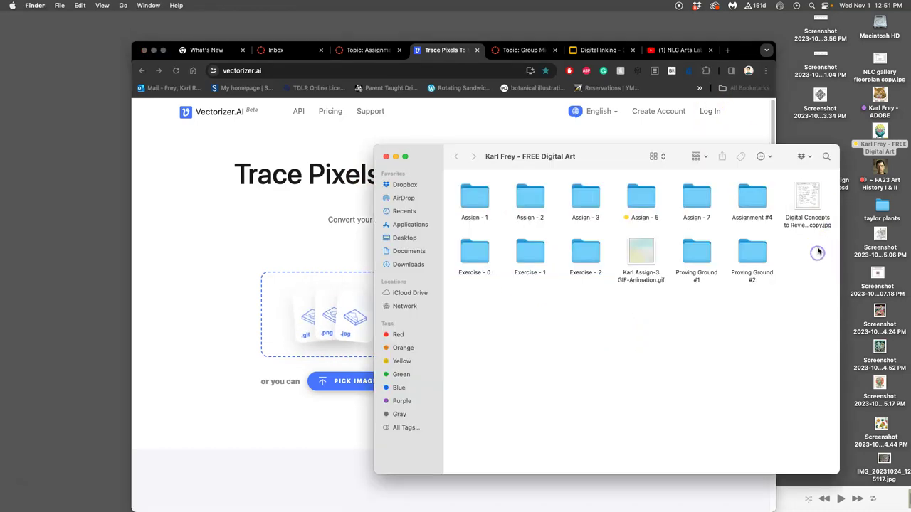
double_click(637, 199)
left_click(685, 270)
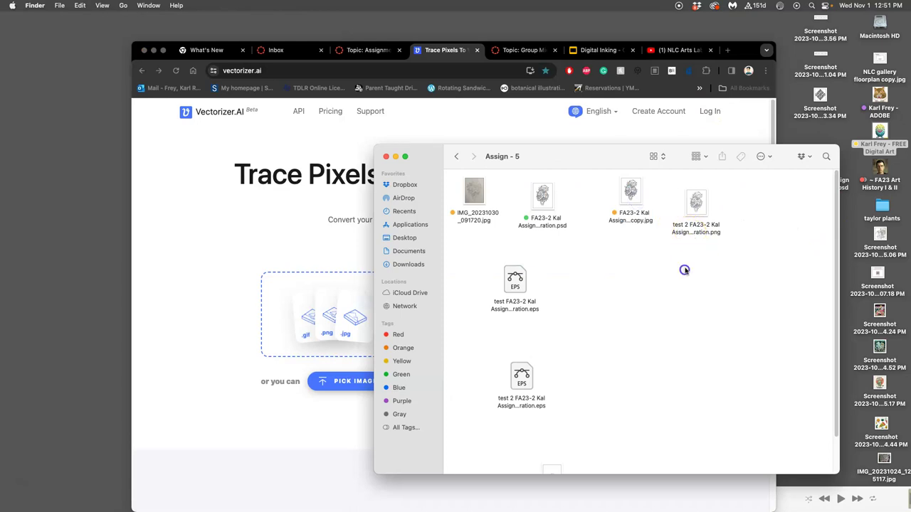
left_click(697, 207)
double_click(697, 206)
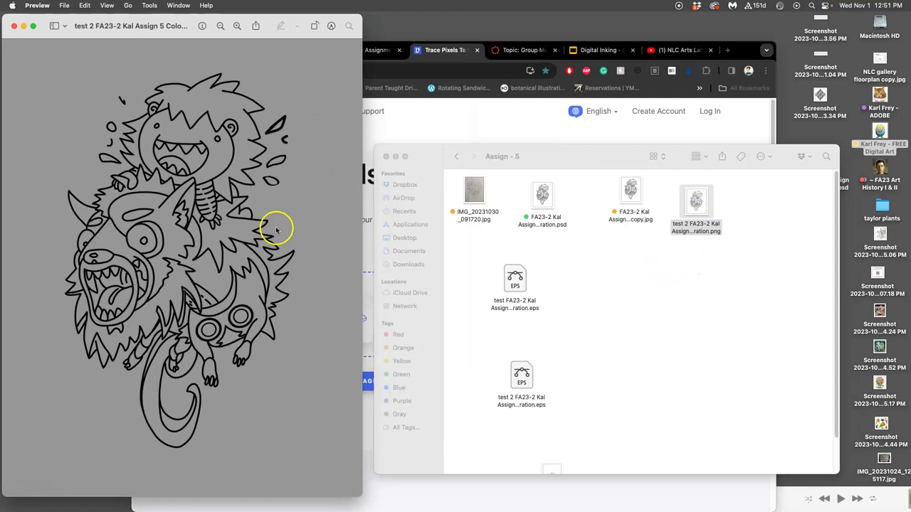
Step: Examine the edges of the PNG line art up close for pixelation, then return to the full drawing
scroll(184, 192, "up", 15)
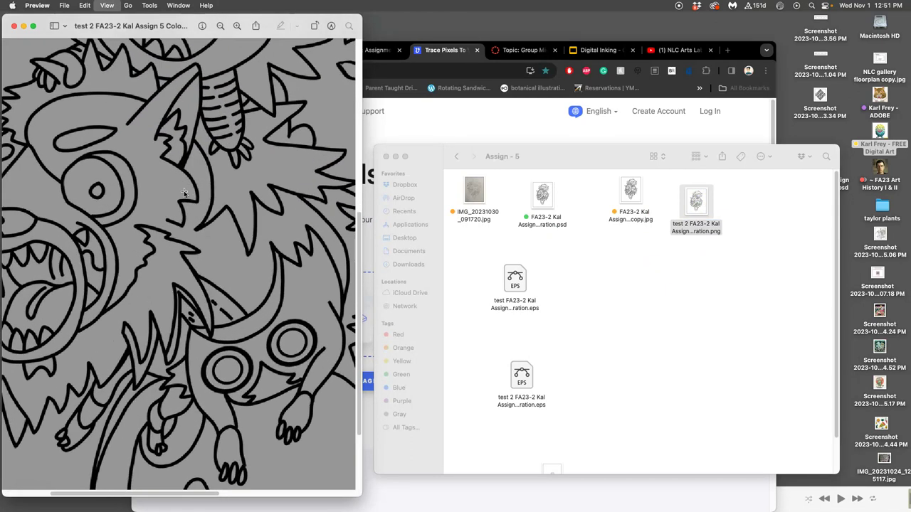
scroll(183, 192, "up", 6)
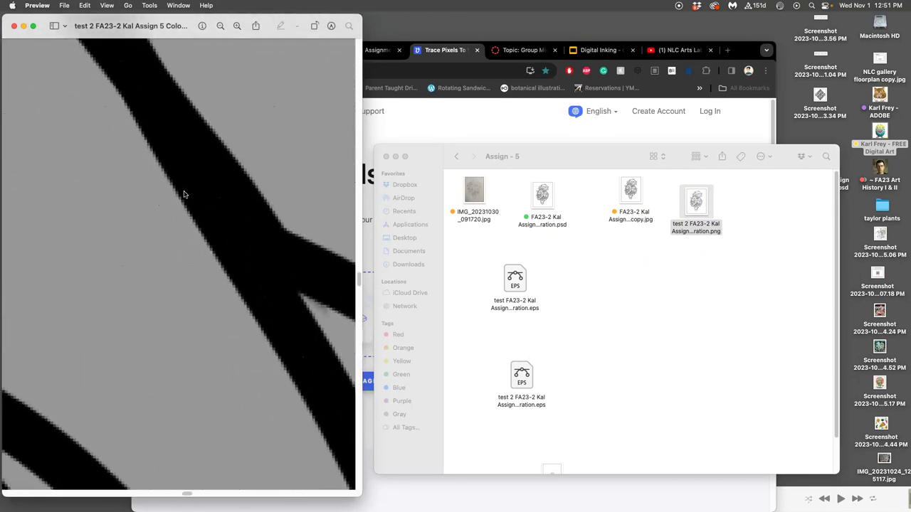
scroll(228, 232, "up", 5)
scroll(235, 224, "up", 2)
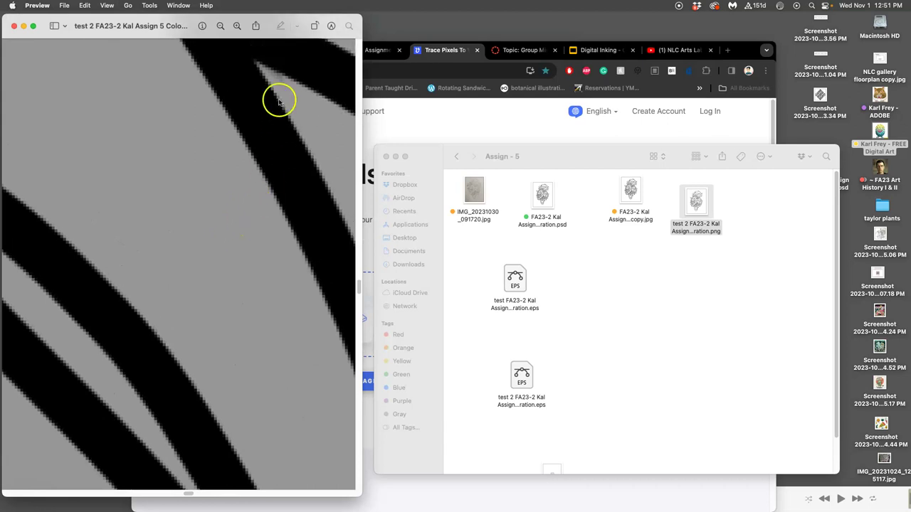
scroll(242, 123, "up", 6)
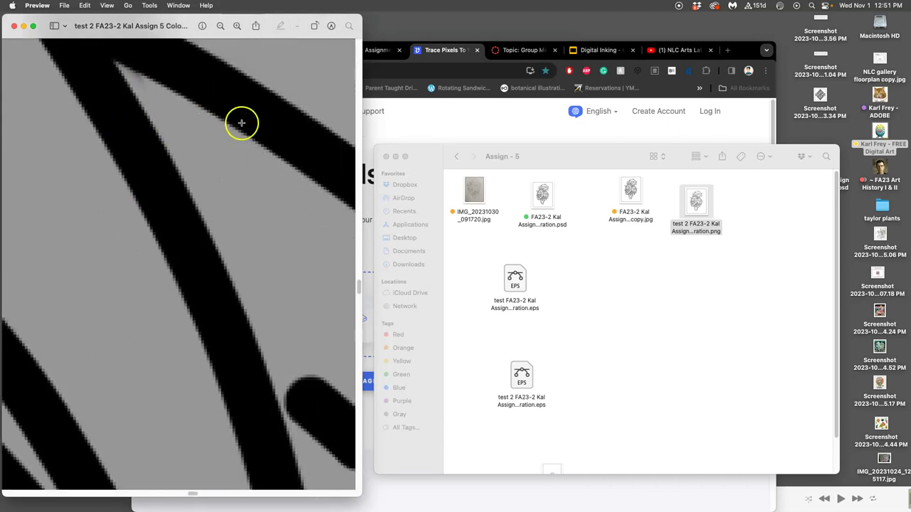
scroll(242, 123, "down", 4)
scroll(232, 123, "up", 5)
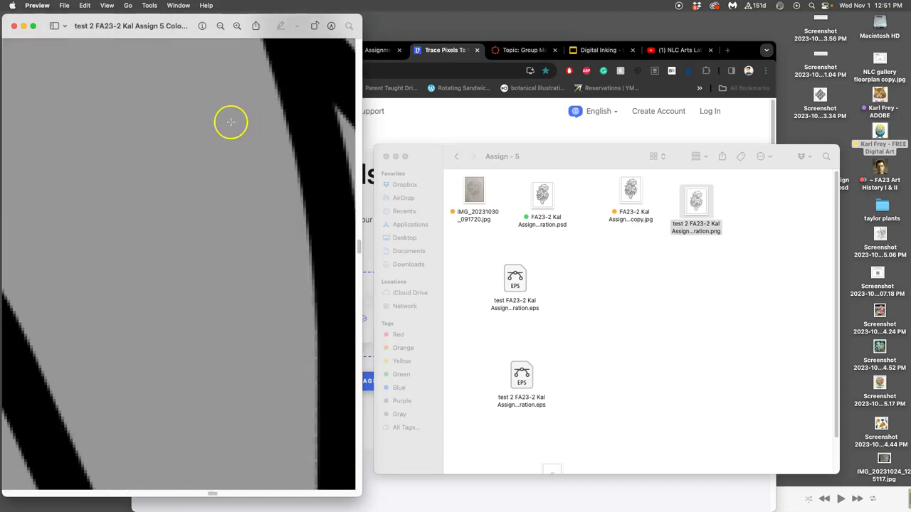
scroll(229, 123, "down", 2)
scroll(229, 122, "down", 2)
scroll(229, 123, "up", 3)
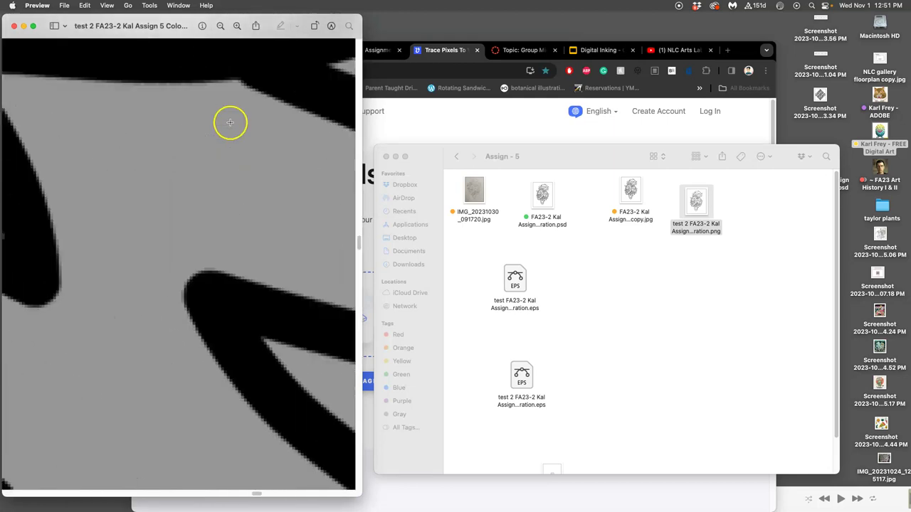
scroll(230, 123, "down", 2)
scroll(235, 120, "down", 8)
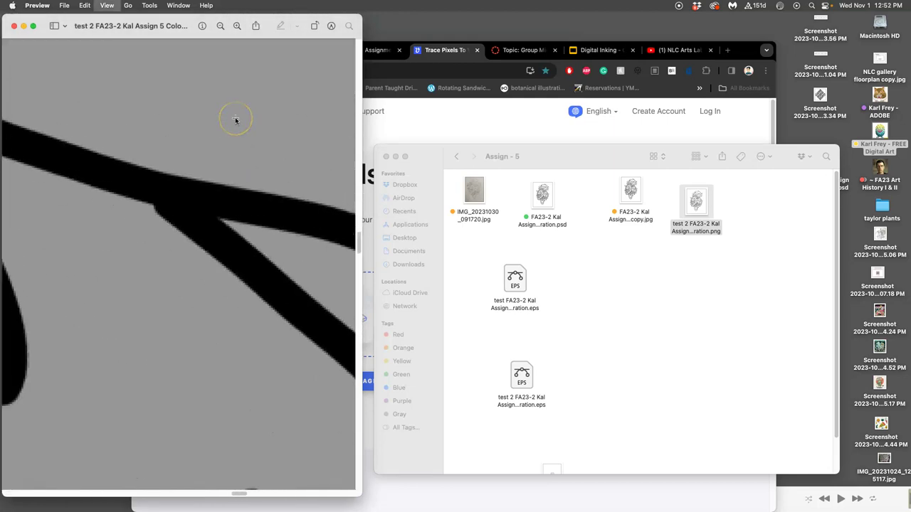
scroll(236, 120, "down", 5)
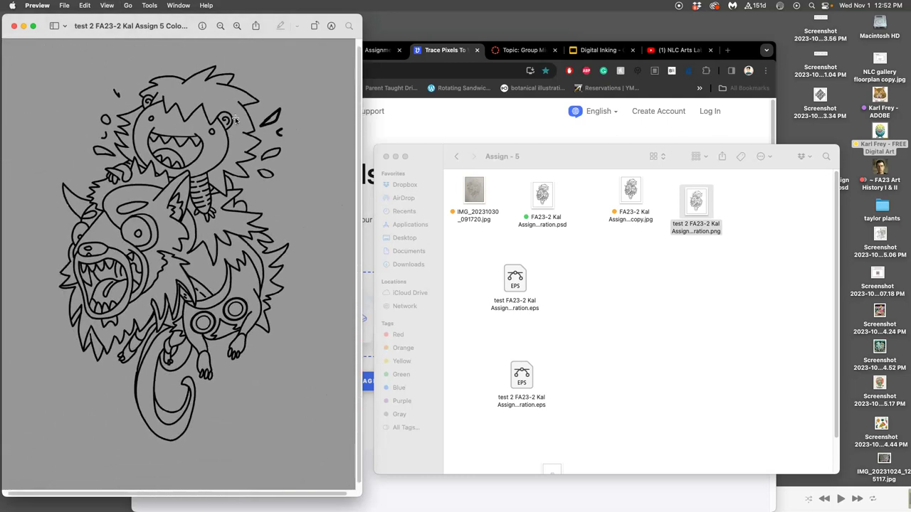
Step: Close the preview and load the "test 2" PNG from the Assign - 5 folder into Vectorizer.AI
left_click(19, 28)
left_click_drag(426, 156, 578, 120)
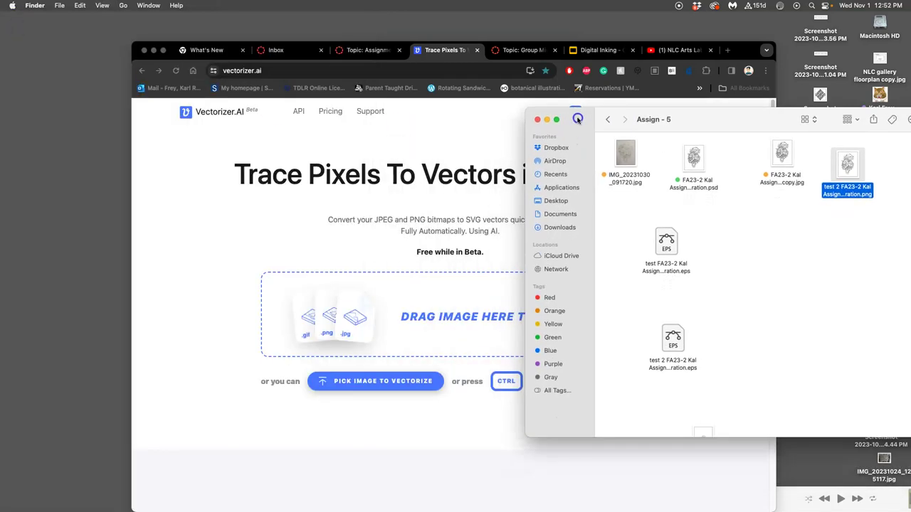
left_click_drag(848, 164, 470, 303)
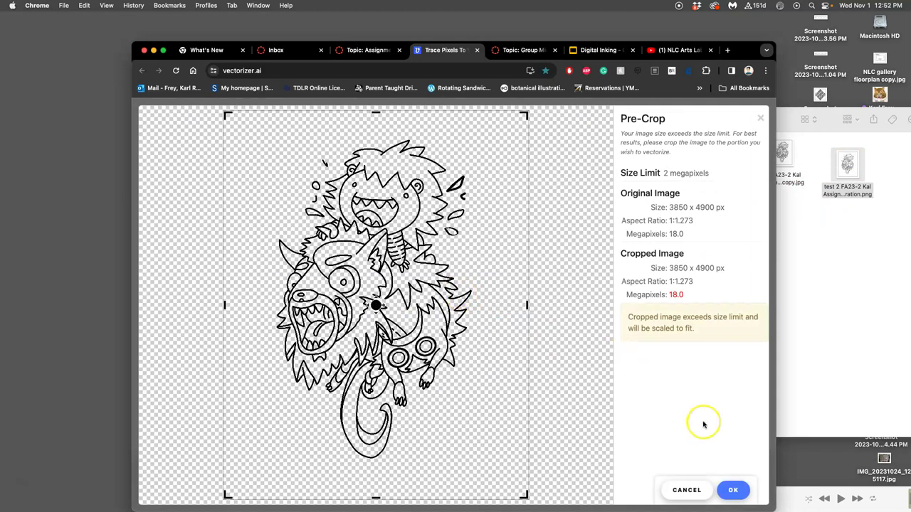
Step: Crop the image closely around the creature drawing to about 2567 x 4118 px and submit it for vectorizing
left_click(738, 491)
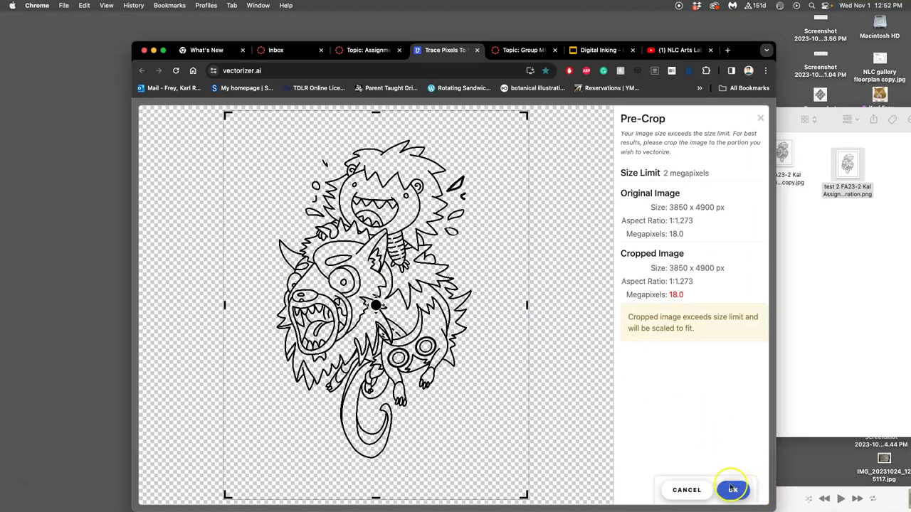
left_click(736, 489)
left_click_drag(525, 114, 471, 141)
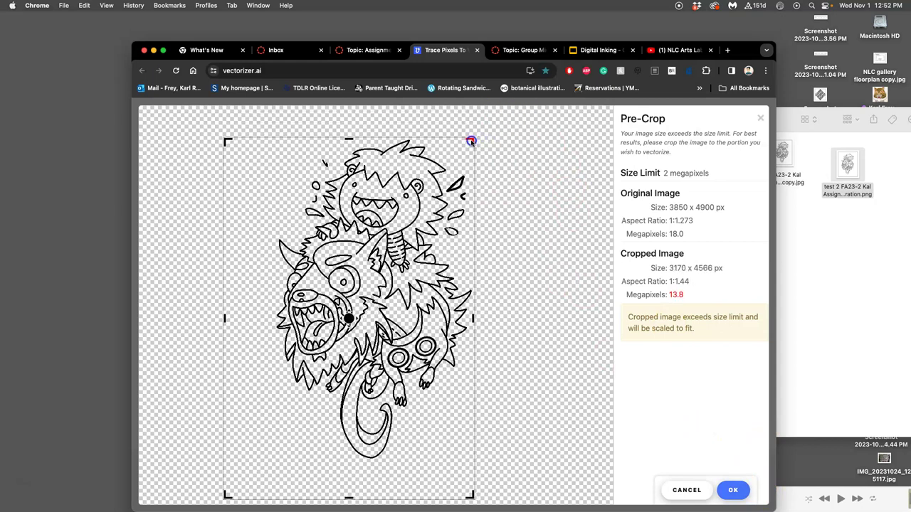
left_click_drag(225, 496, 274, 459)
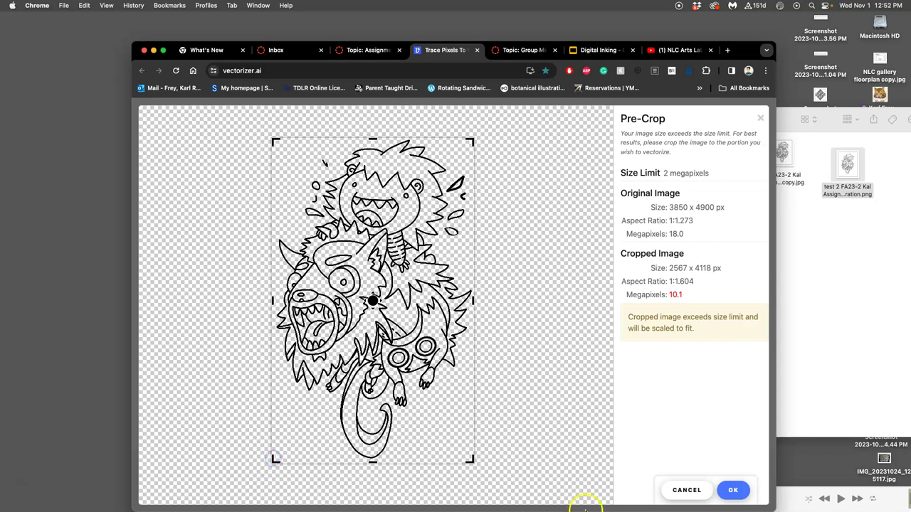
left_click(733, 491)
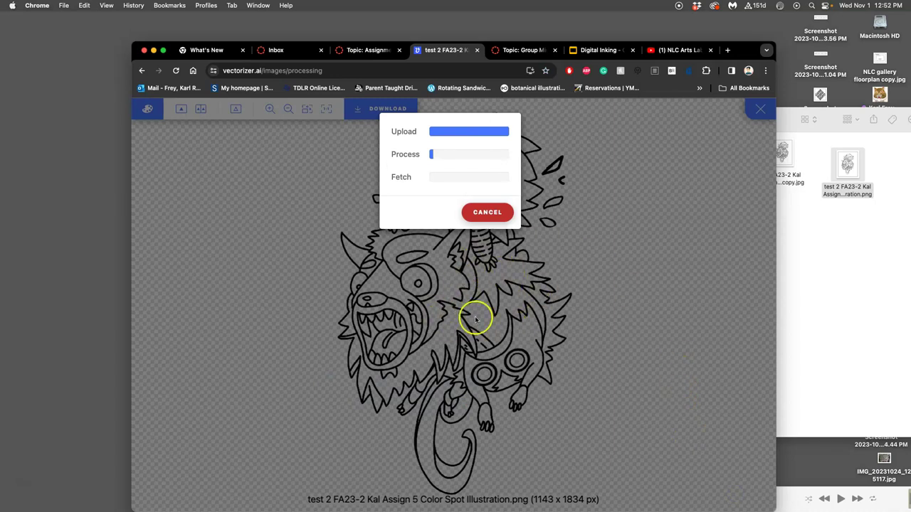
Step: Open the "test 2" SVG from the Assign - 5 folder in Illustrator and inspect its line edges up close
left_click(829, 272)
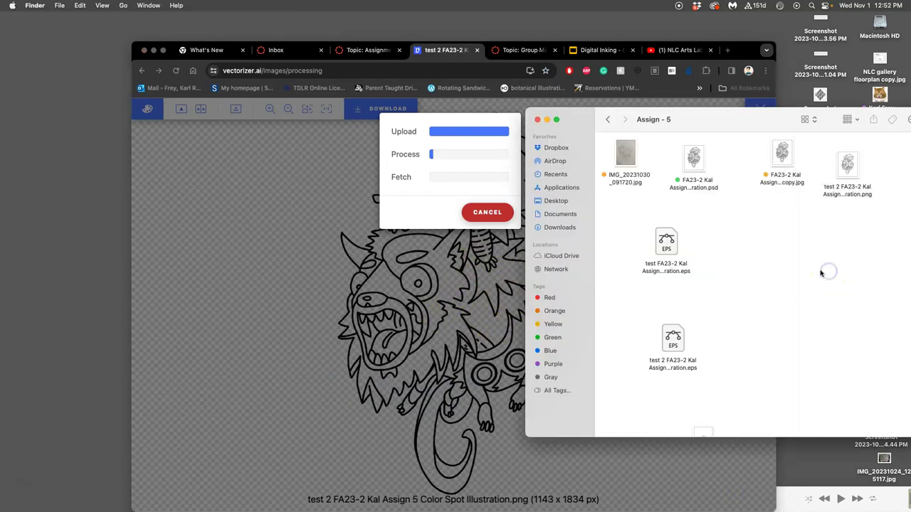
scroll(763, 267, "down", 2)
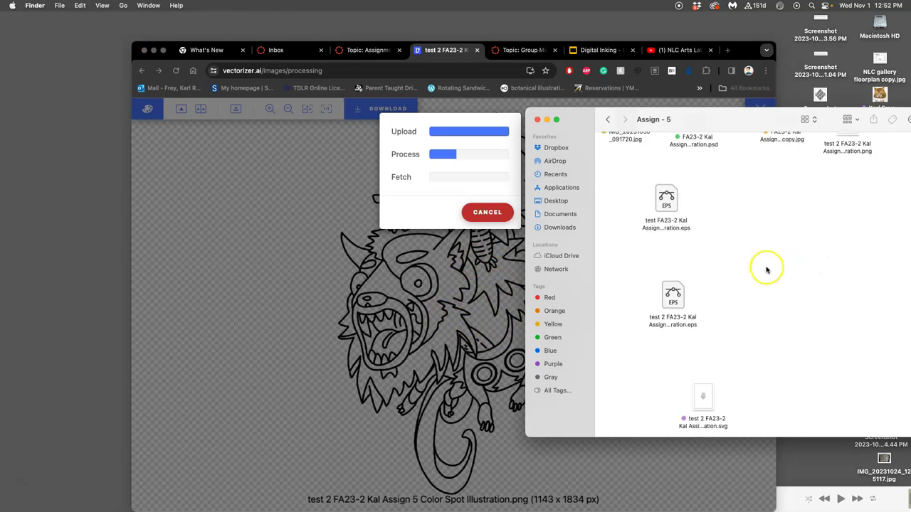
left_click(706, 396)
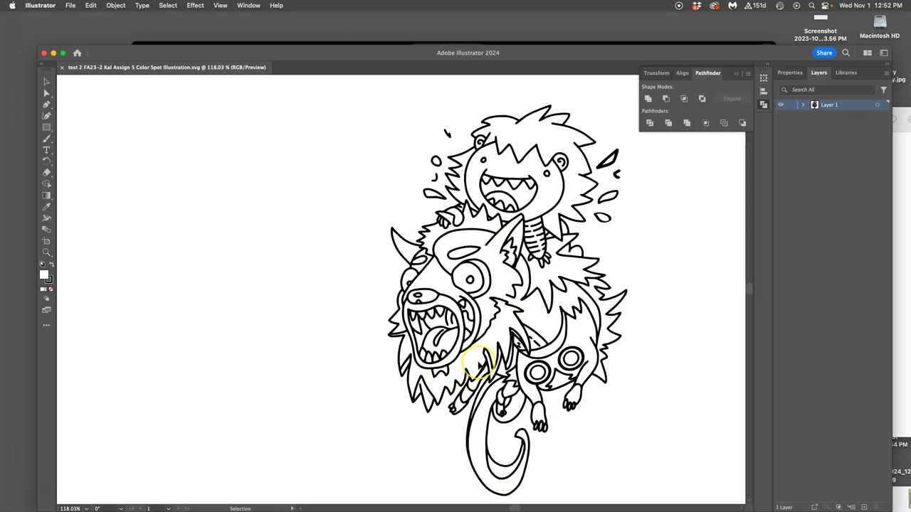
scroll(478, 366, "up", 15)
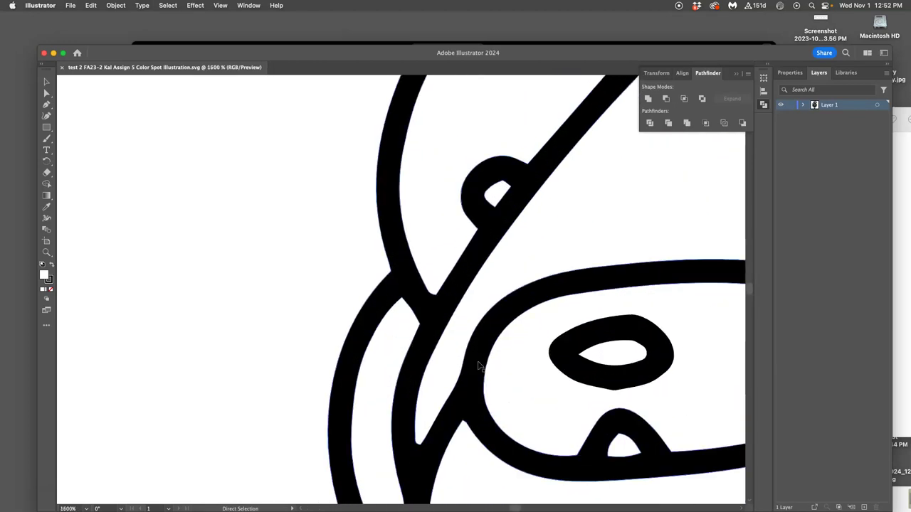
scroll(478, 365, "down", 15)
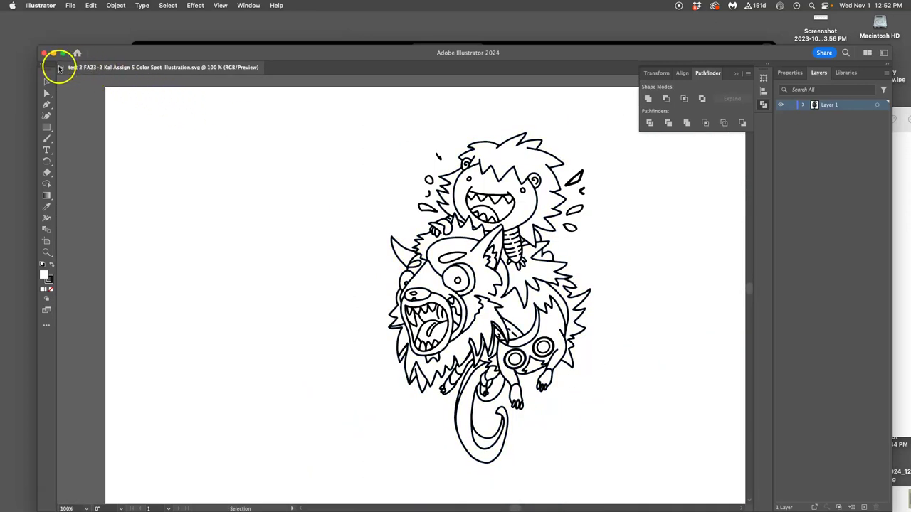
Step: Close the SVG document and quit Illustrator
left_click(62, 68)
left_click(41, 5)
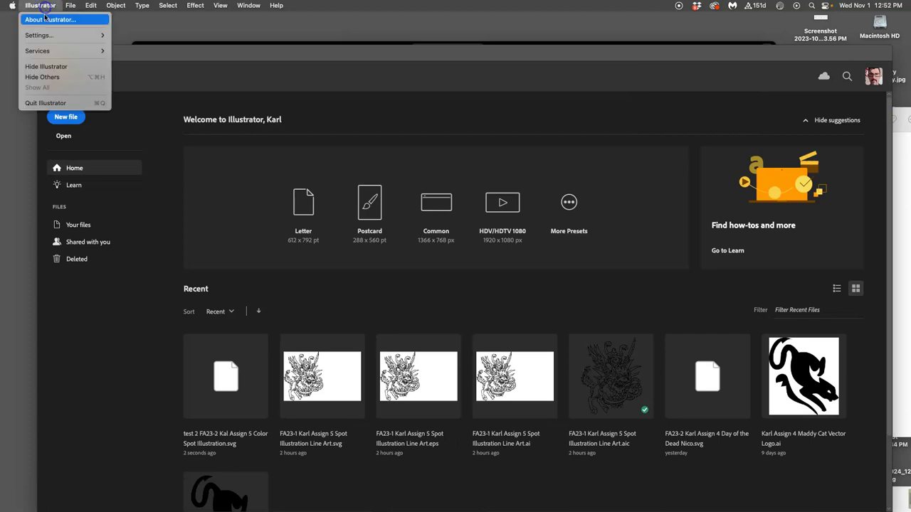
left_click(46, 104)
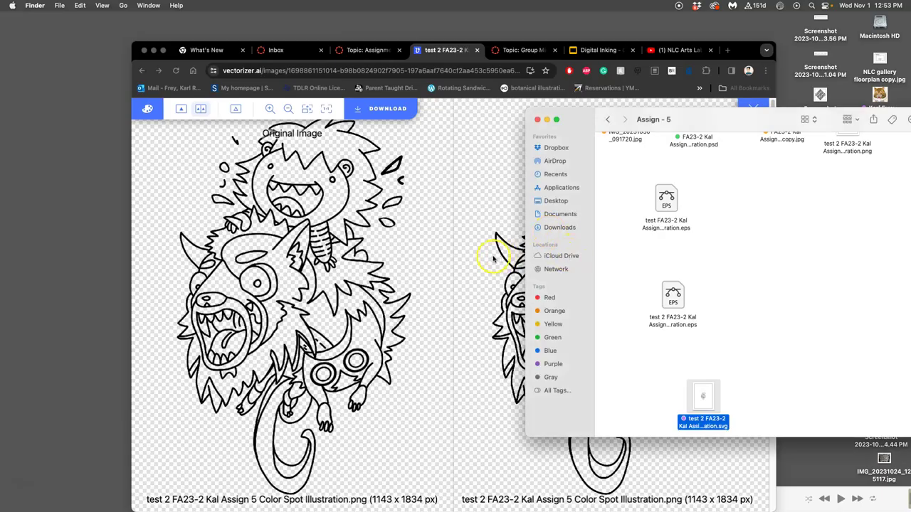
Step: Return to Vectorizer.AI in the browser and compare the original image with the vectorized result, trying different page zoom levels
left_click(494, 259)
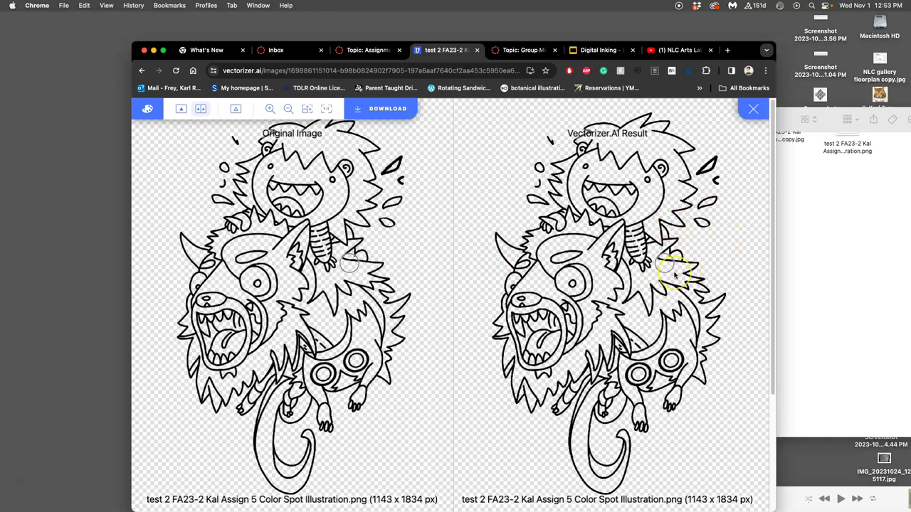
key("super+equal")
key("super+equal")
key("super+equal")
key("super+minus")
key("super+minus")
key("super+minus")
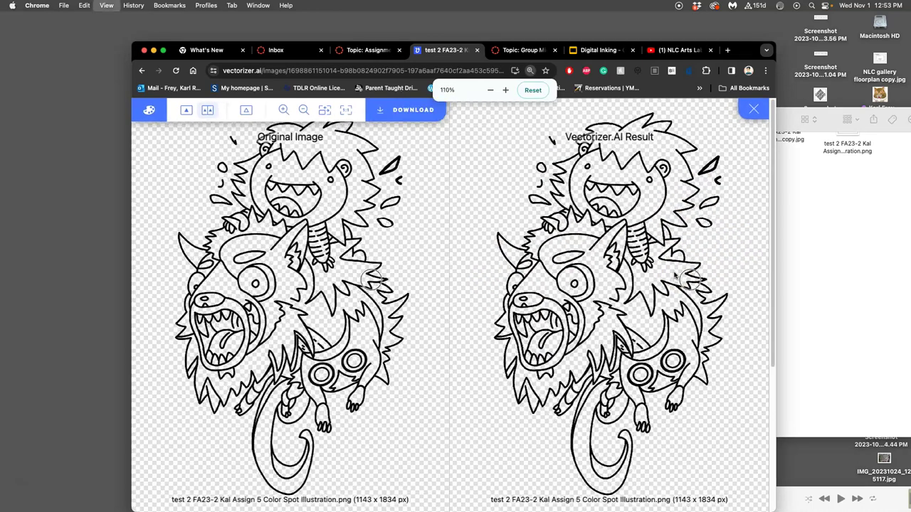
left_click(505, 88)
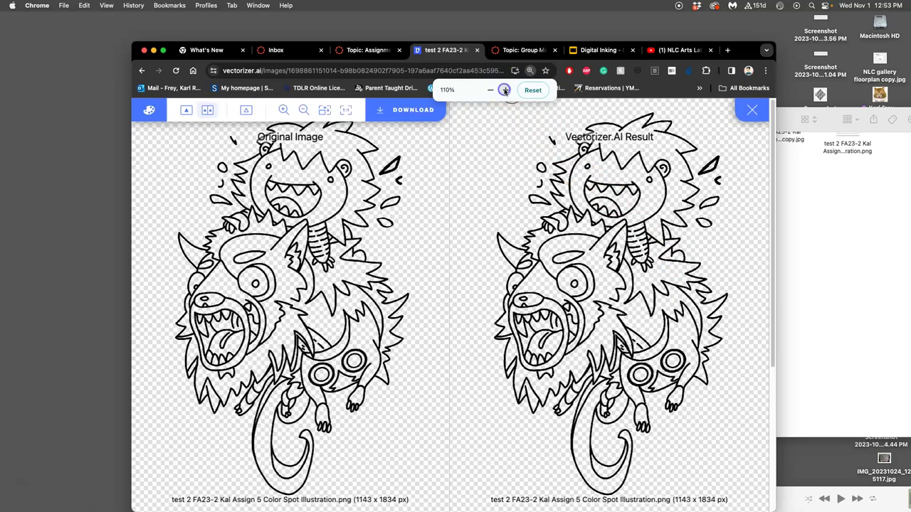
left_click(492, 91)
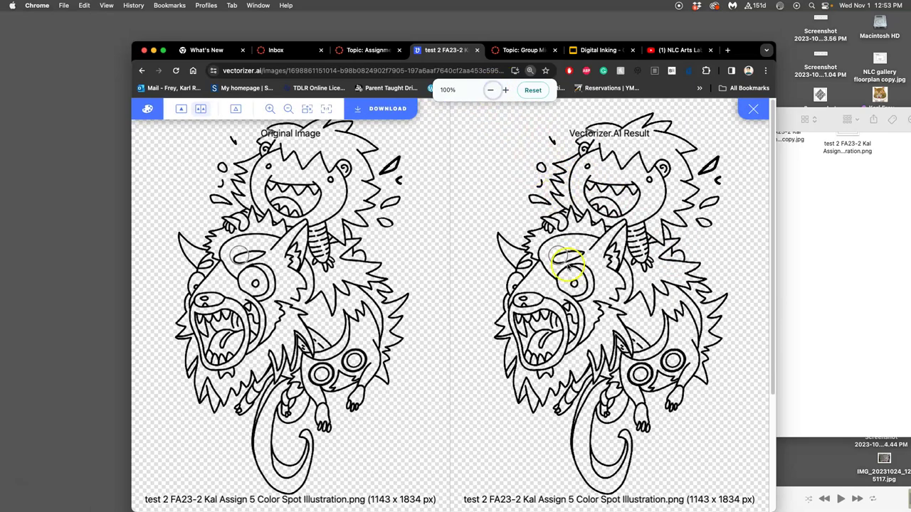
Step: Compare the original and vectorized line edges up close around the creature's eye, ear, mouth, hair spikes and hand
scroll(569, 264, "down", 2)
scroll(570, 264, "up", 6)
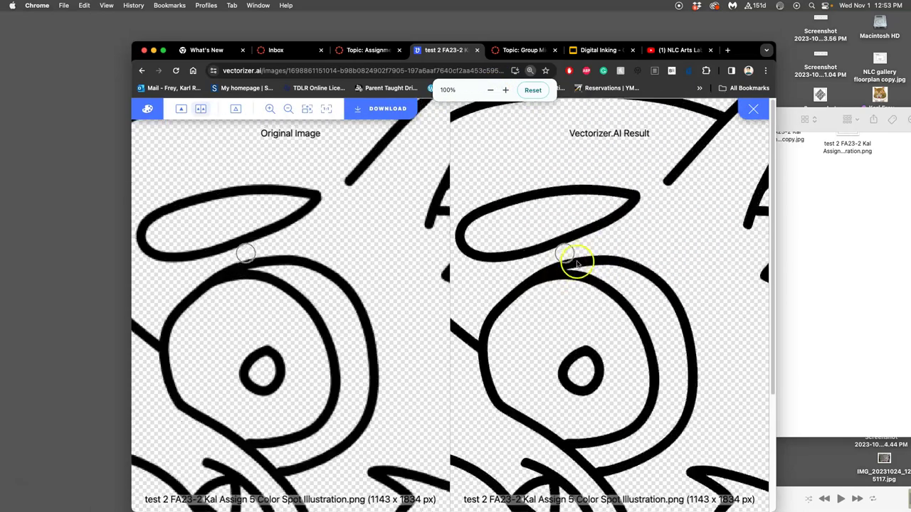
left_click_drag(691, 240, 514, 435)
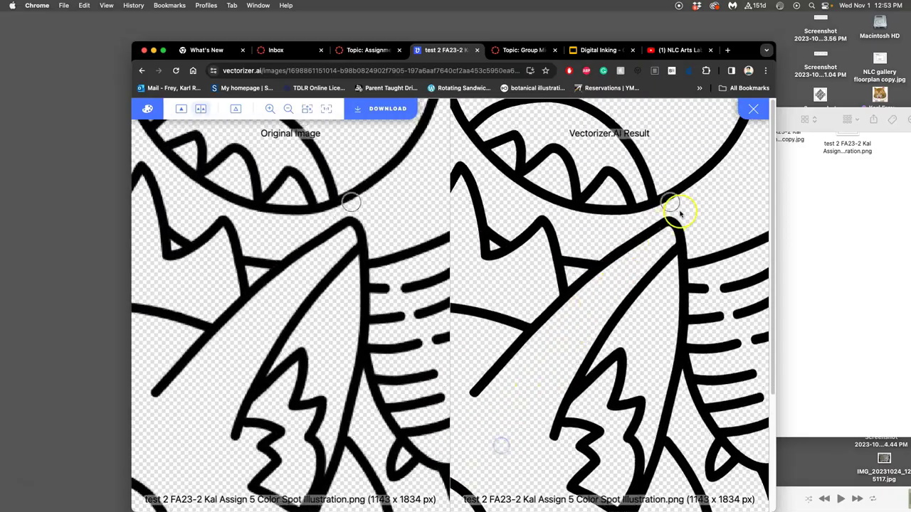
left_click_drag(734, 197, 533, 362)
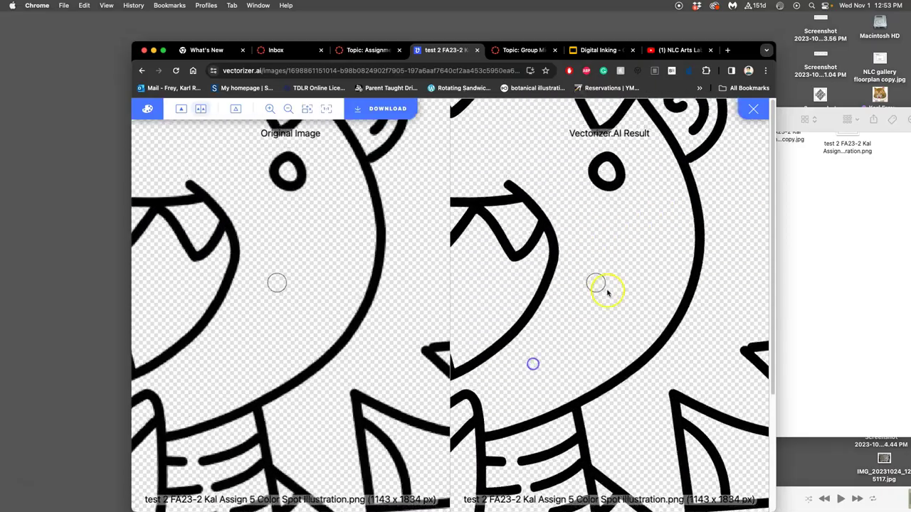
left_click_drag(649, 254, 540, 239)
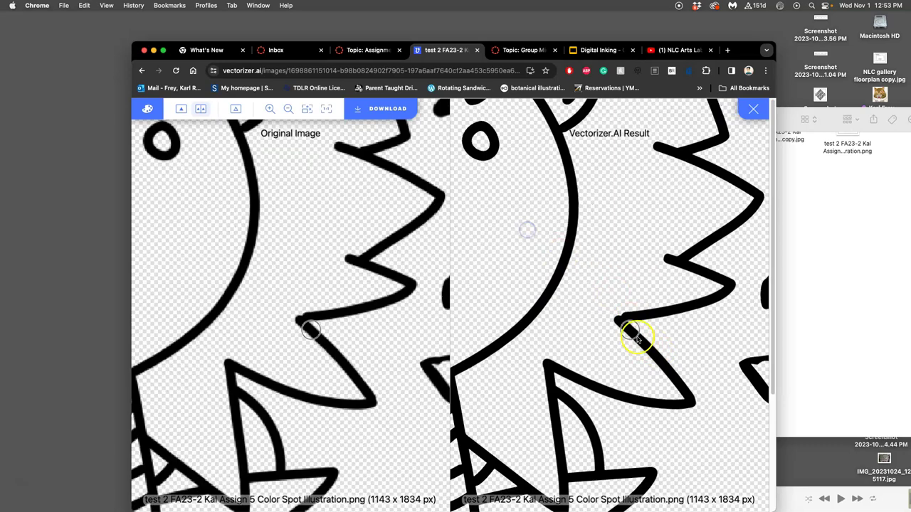
left_click_drag(685, 340, 647, 244)
left_click_drag(606, 284, 677, 222)
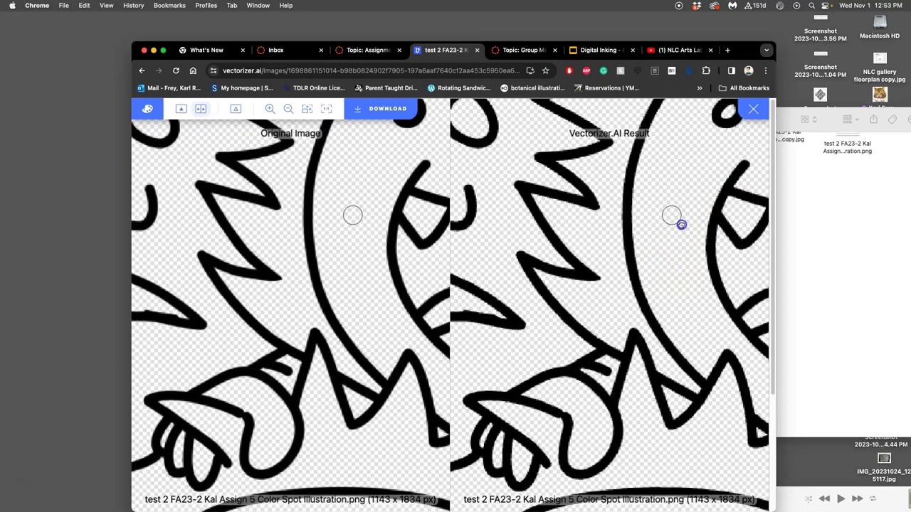
left_click_drag(628, 271, 626, 281)
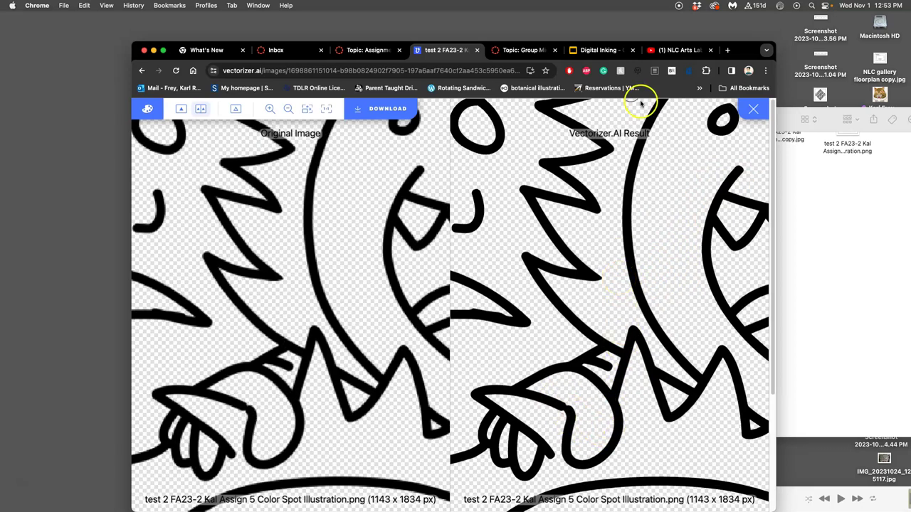
Step: Download the vectorized line art twice from Vectorizer.AI, first as SVG and a second time as EPS
left_click(376, 110)
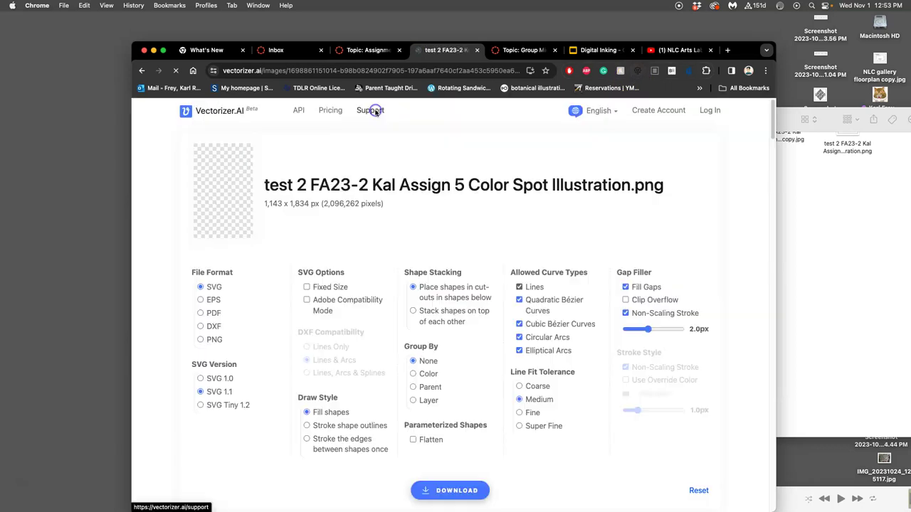
left_click(205, 292)
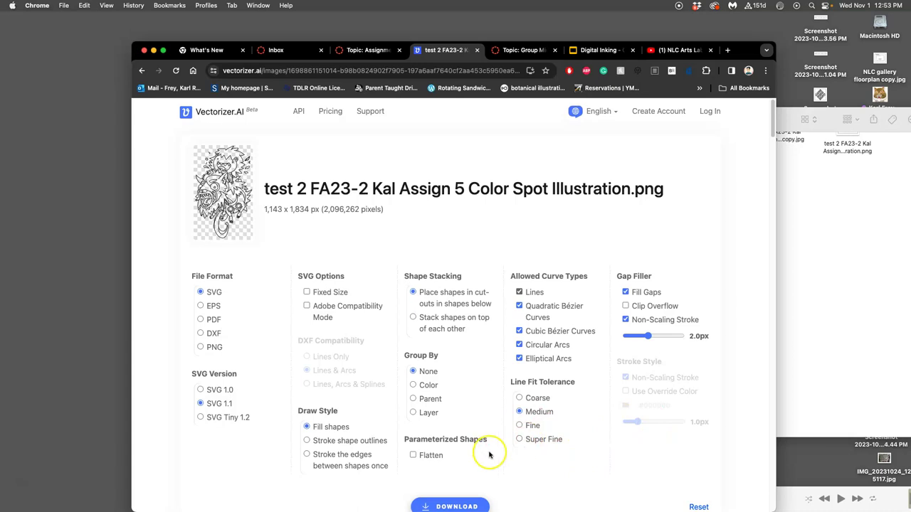
left_click(454, 506)
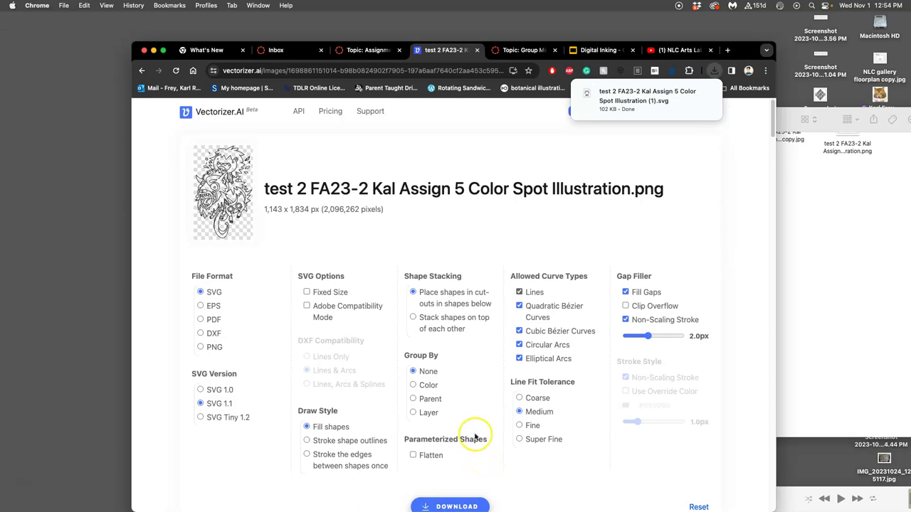
left_click(200, 306)
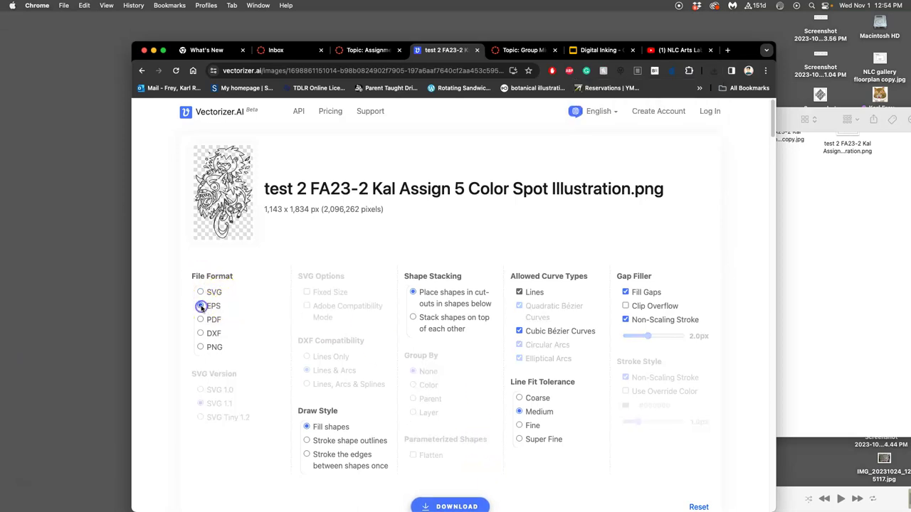
left_click(457, 505)
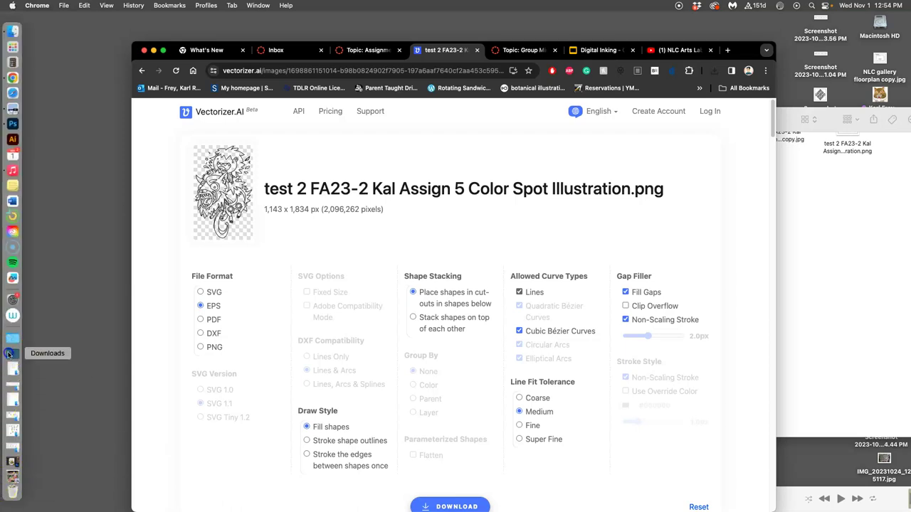
Step: Open the Downloads folder in Finder to locate the downloaded SVG and EPS files
left_click(10, 353)
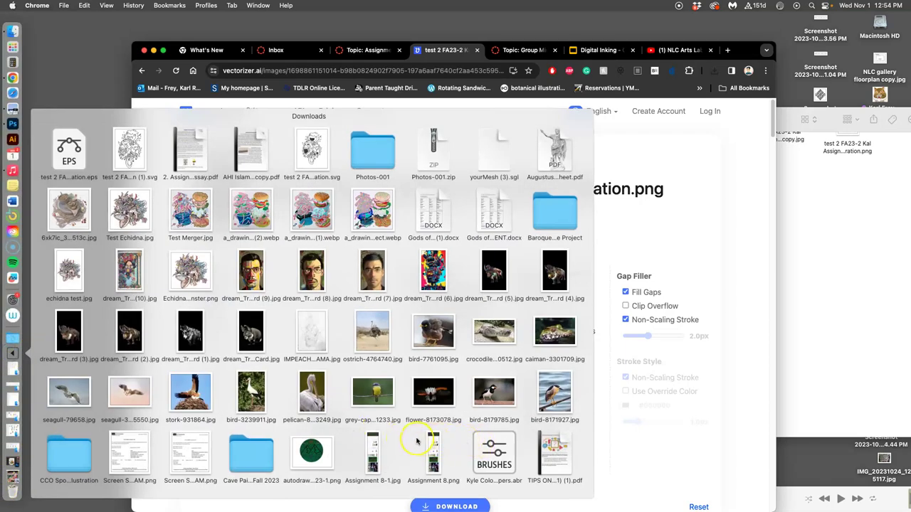
scroll(416, 442, "down", 3)
scroll(416, 441, "down", 5)
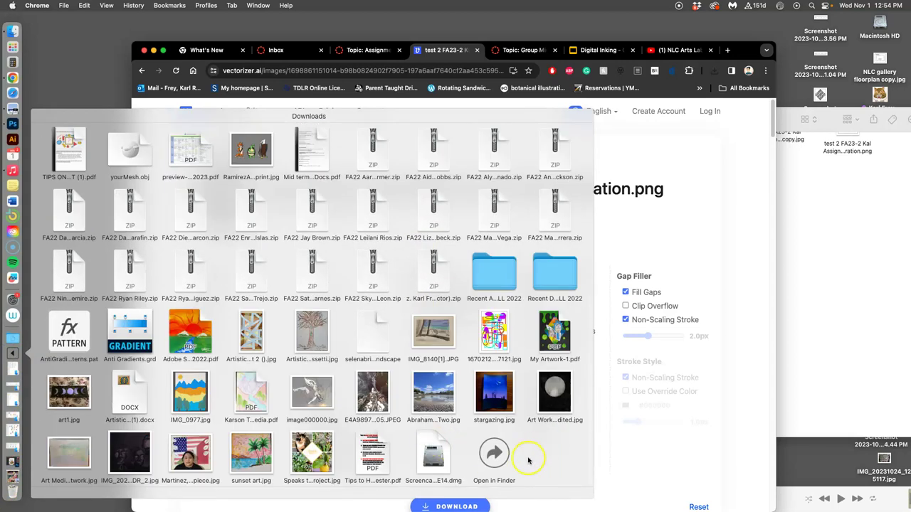
left_click(500, 456)
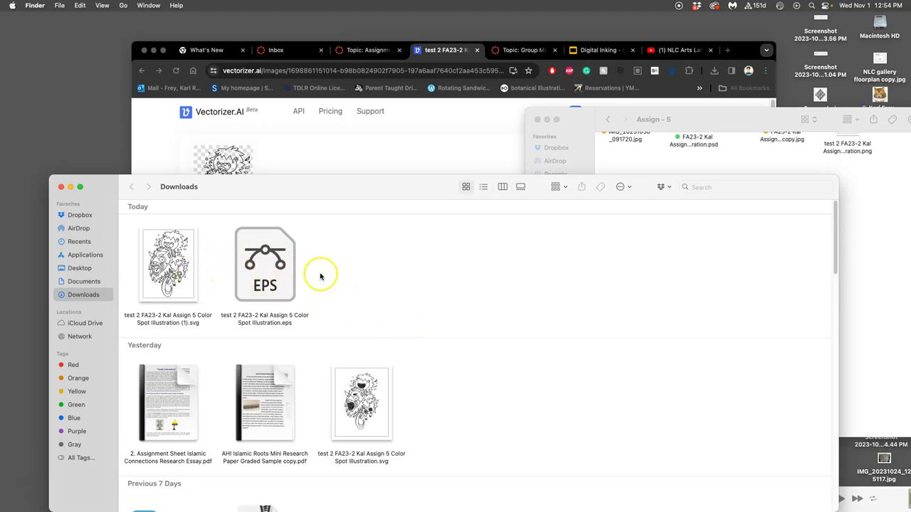
Step: Load vectr.com/design in a new browser tab, dismiss the sign-up banner and move the Downloads window aside
left_click(728, 51)
type("vectr.com/design")
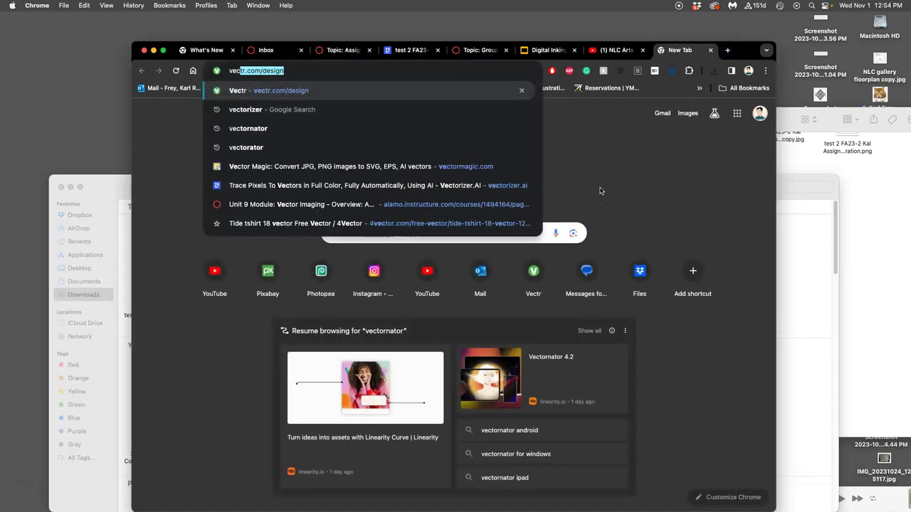
key("Return")
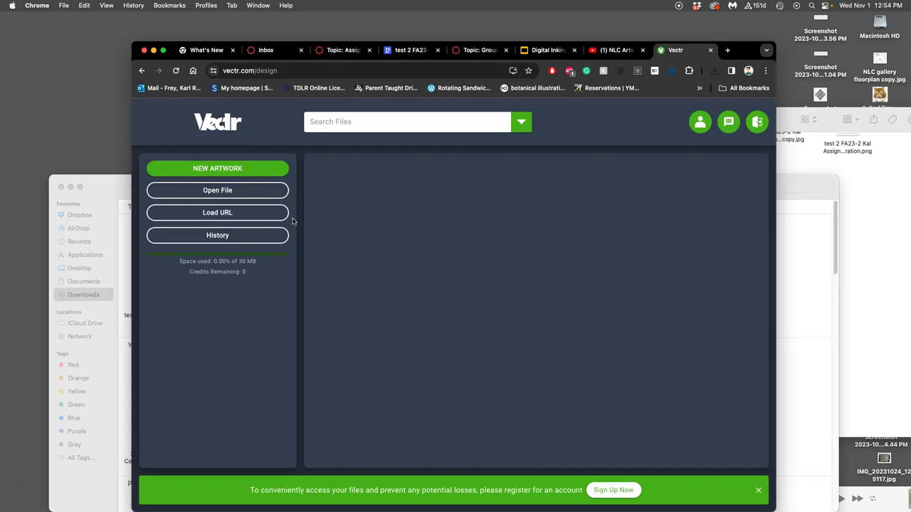
left_click(758, 491)
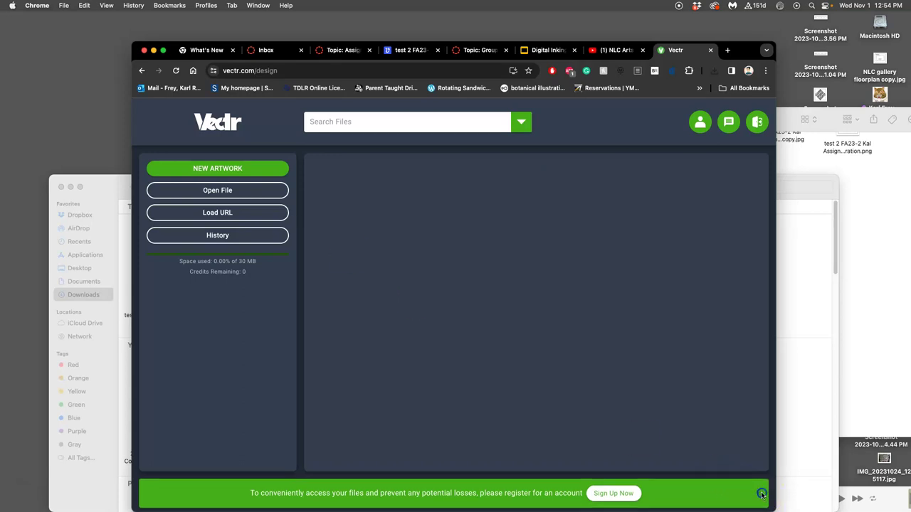
left_click_drag(102, 183, 55, 168)
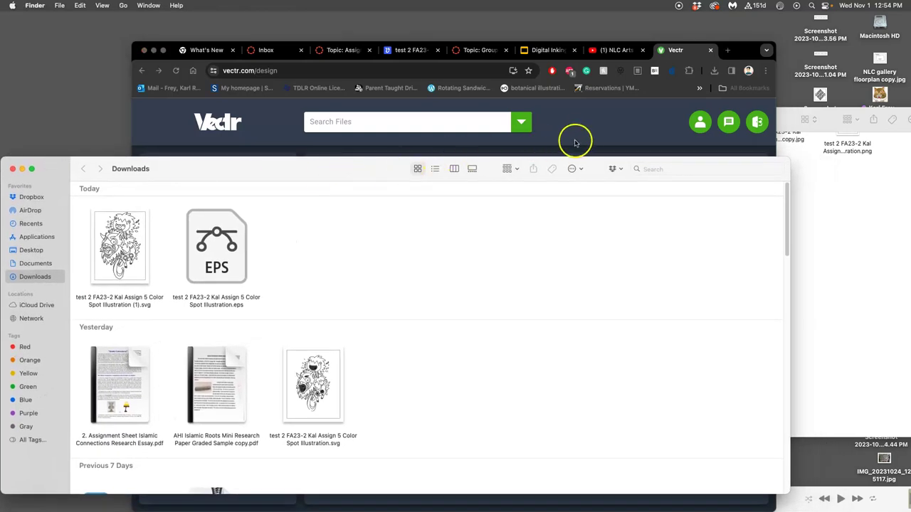
left_click(578, 140)
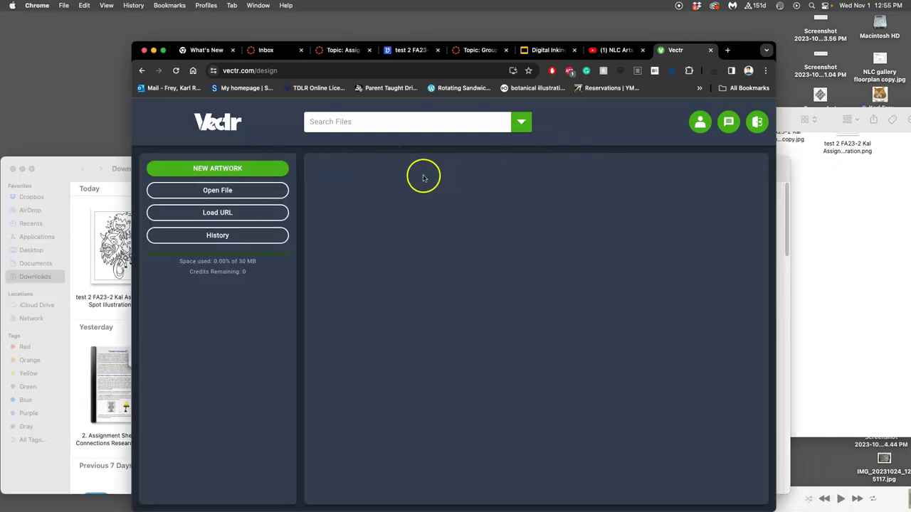
Step: Open today's "test 2" Color Spot Illustration (1) SVG from the Downloads folder in Vectr
left_click(255, 191)
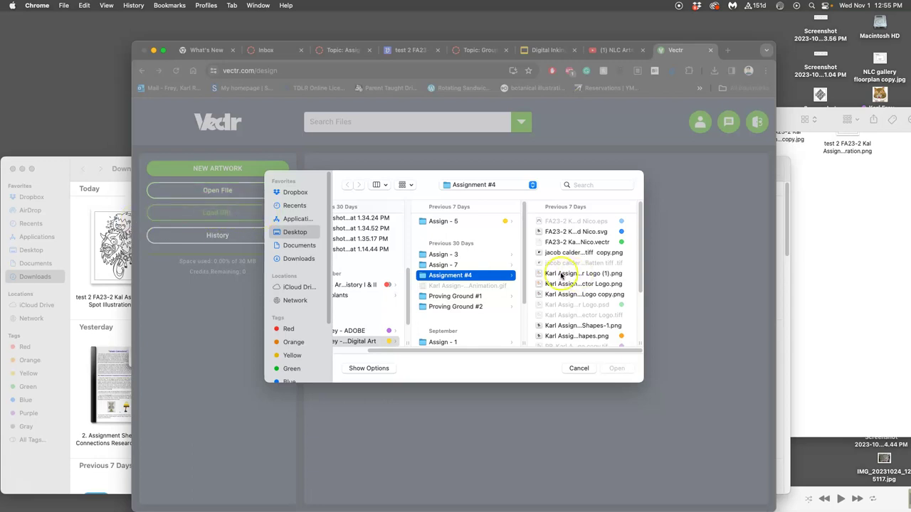
left_click(456, 222)
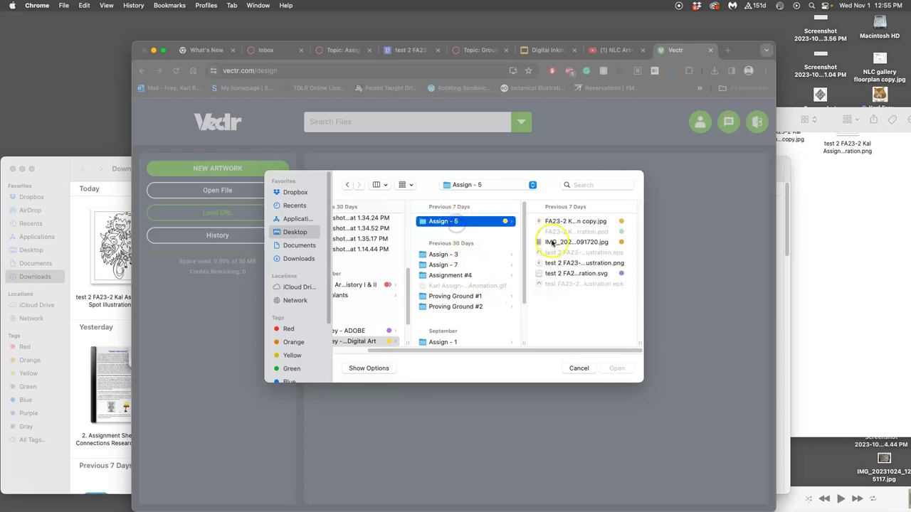
left_click(299, 258)
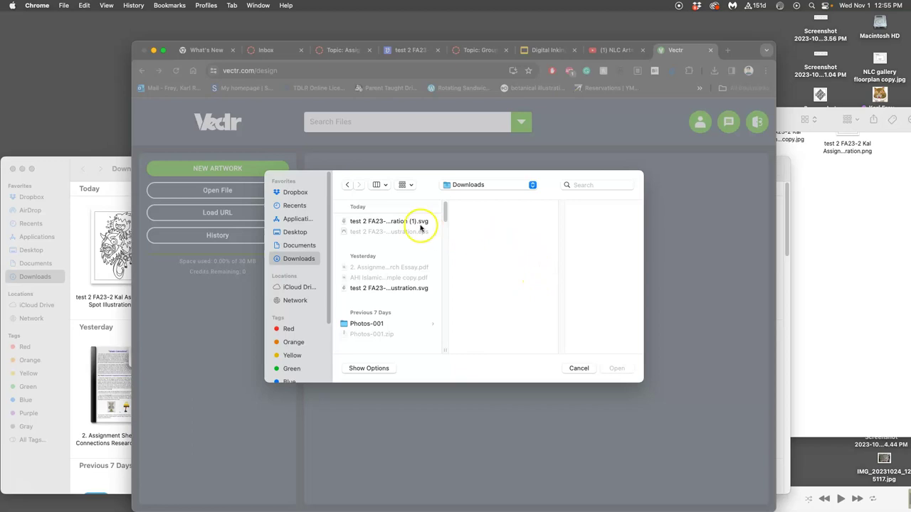
left_click(420, 225)
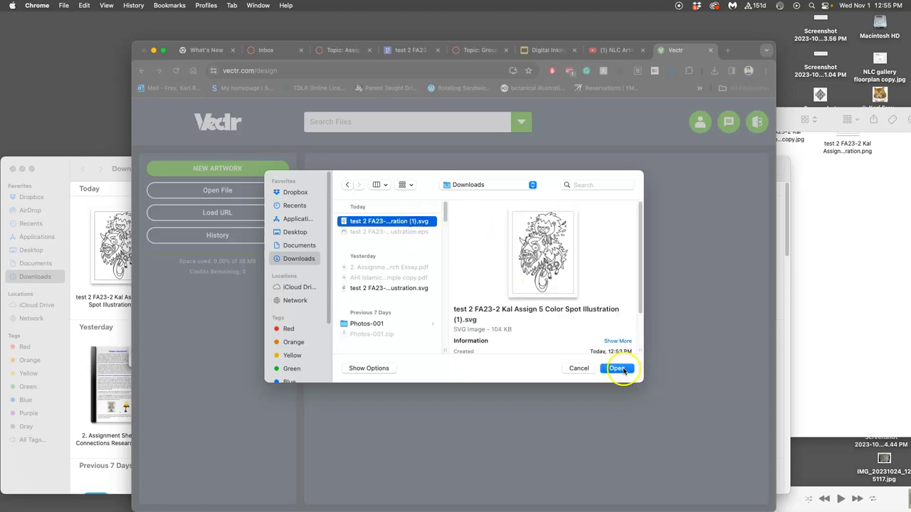
left_click(617, 369)
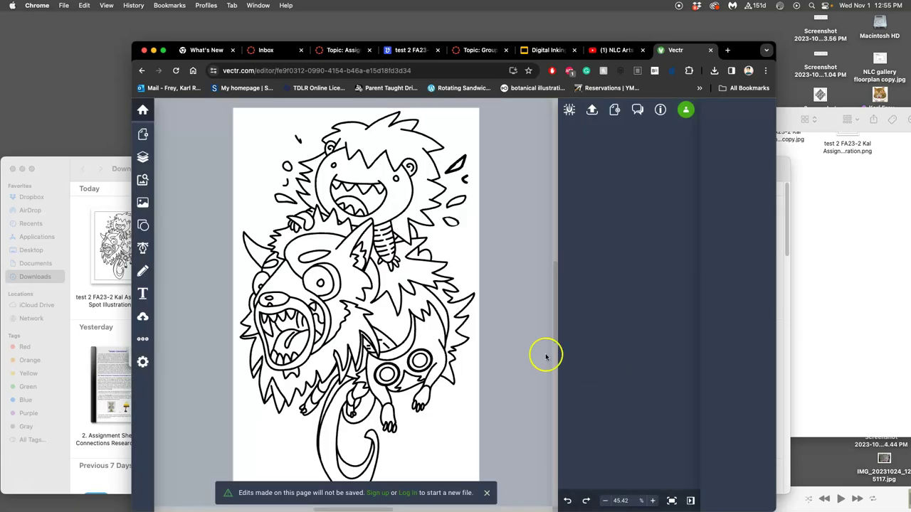
Step: Show the artwork's layers, select the Group layer and toggle its visibility off and on
left_click(148, 158)
left_click(184, 136)
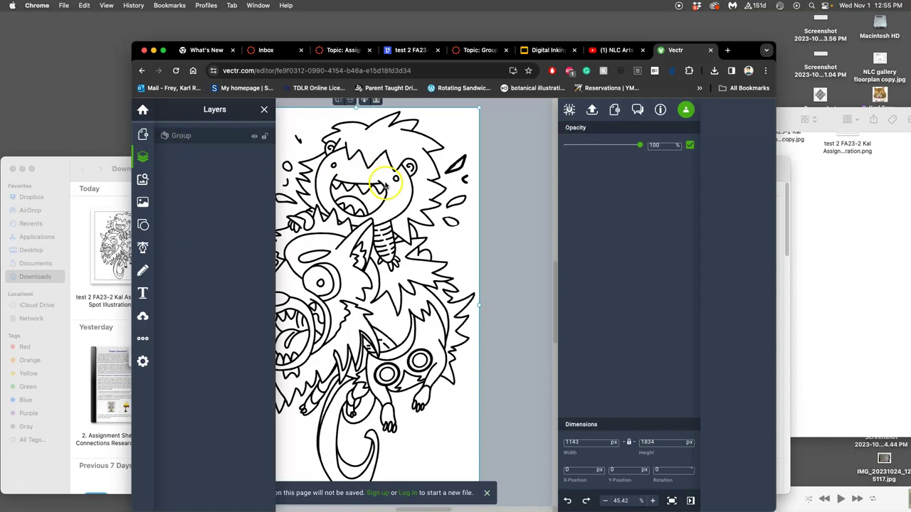
scroll(399, 207, "left", 3)
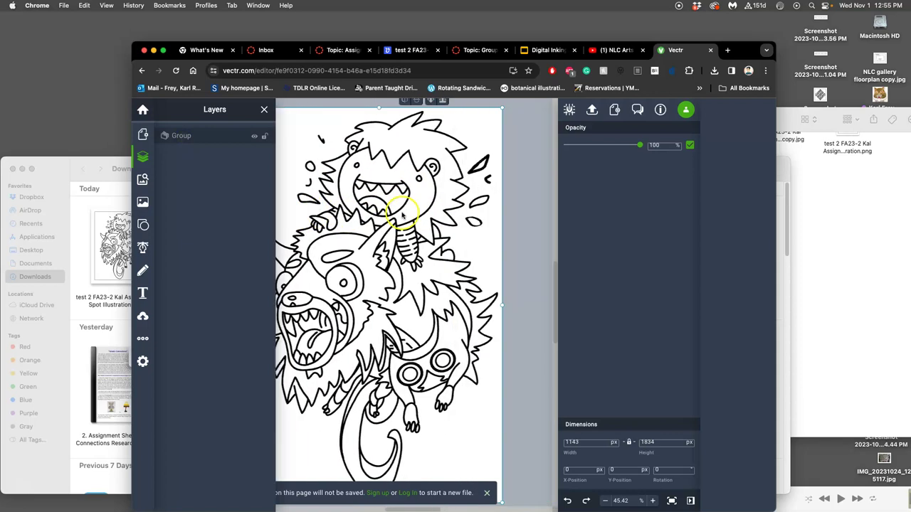
scroll(403, 212, "right", 2)
scroll(382, 206, "up", 10)
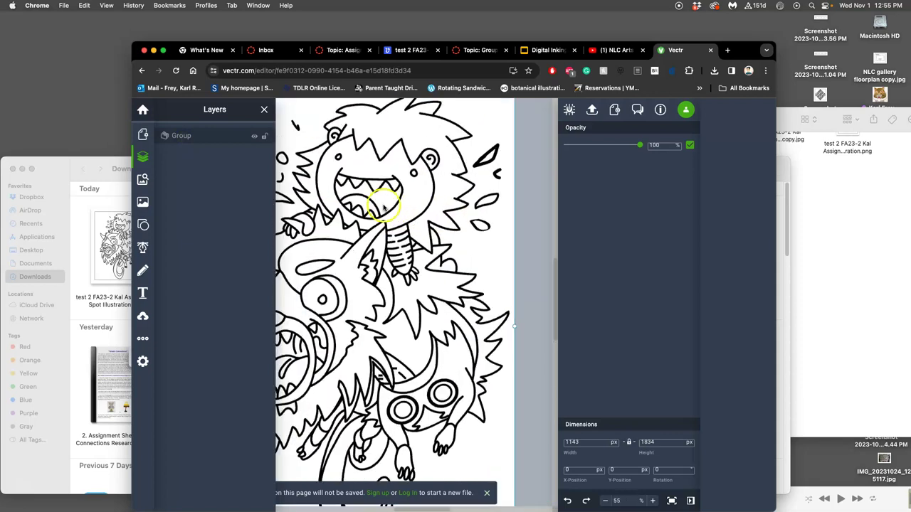
left_click(254, 136)
left_click(254, 136)
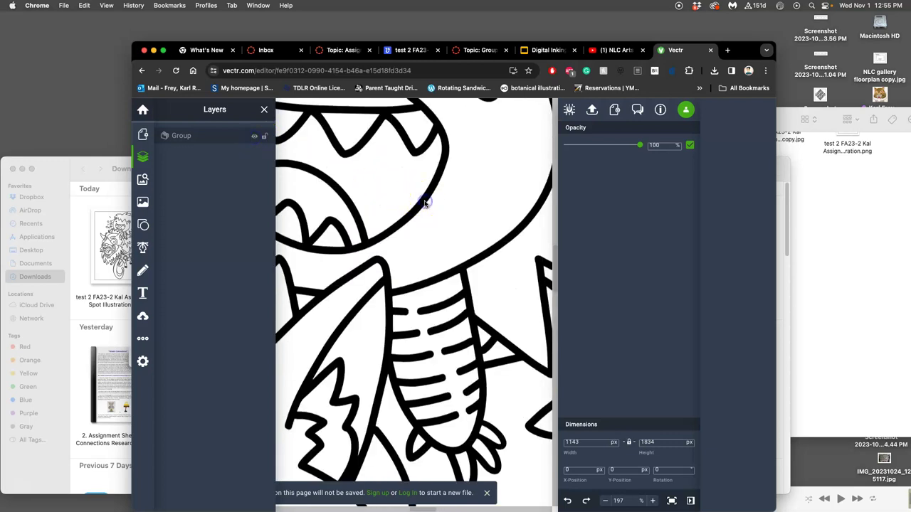
Step: Inspect the line edges of the vector artwork around the upper creature's mouth and hair at high magnification
left_click(459, 208)
scroll(427, 206, "up", 5)
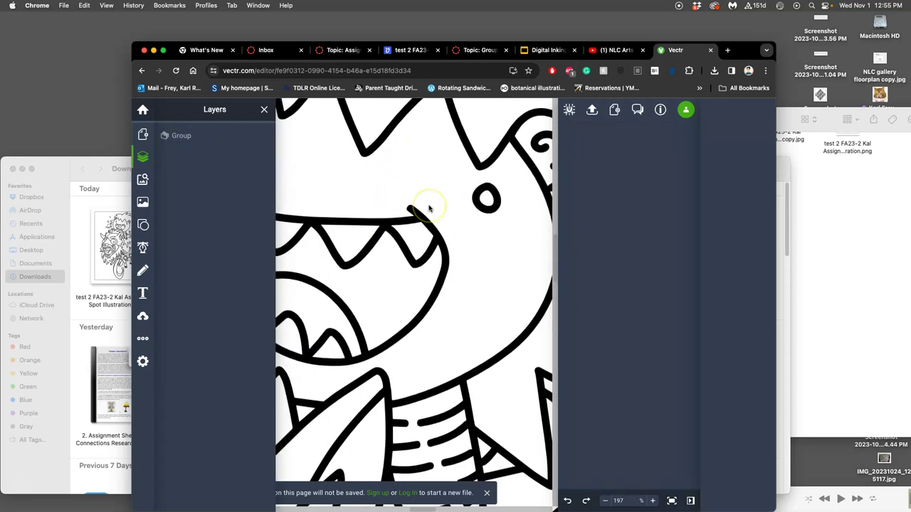
scroll(426, 210, "down", 5)
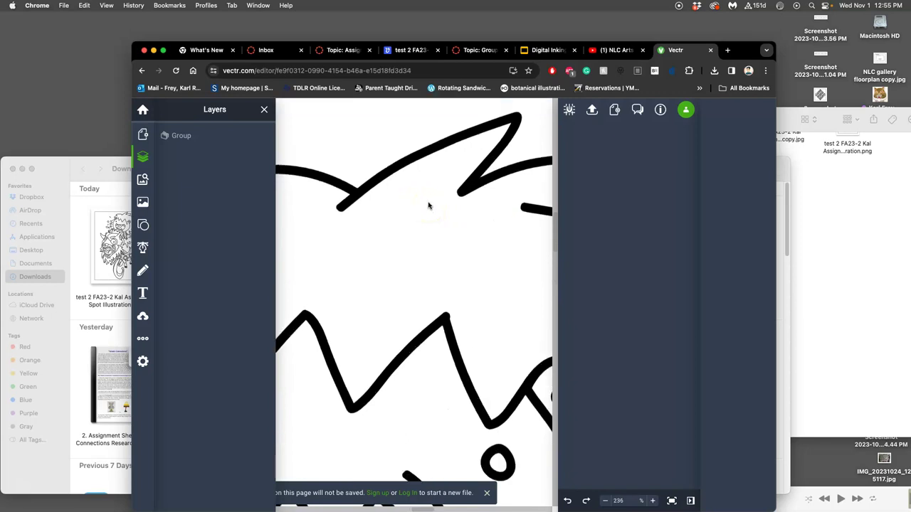
scroll(422, 213, "up", 2)
left_click(451, 231)
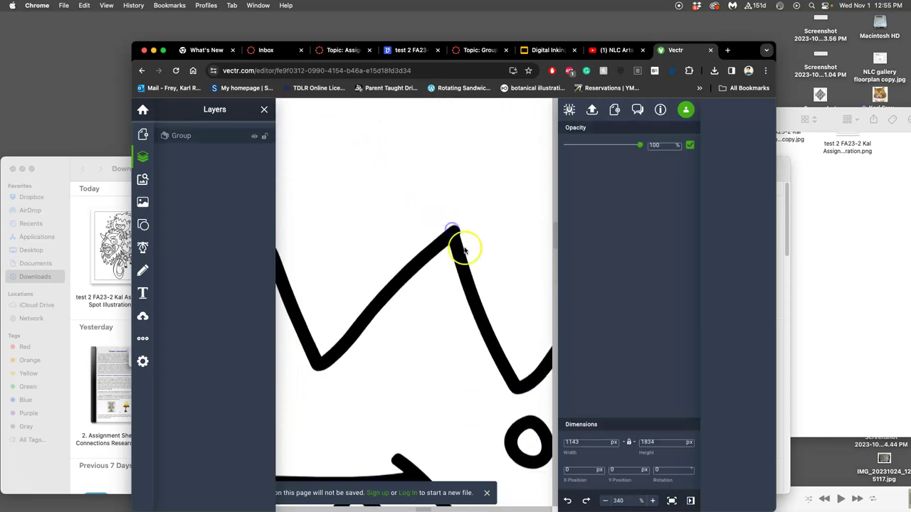
scroll(447, 230, "up", 8)
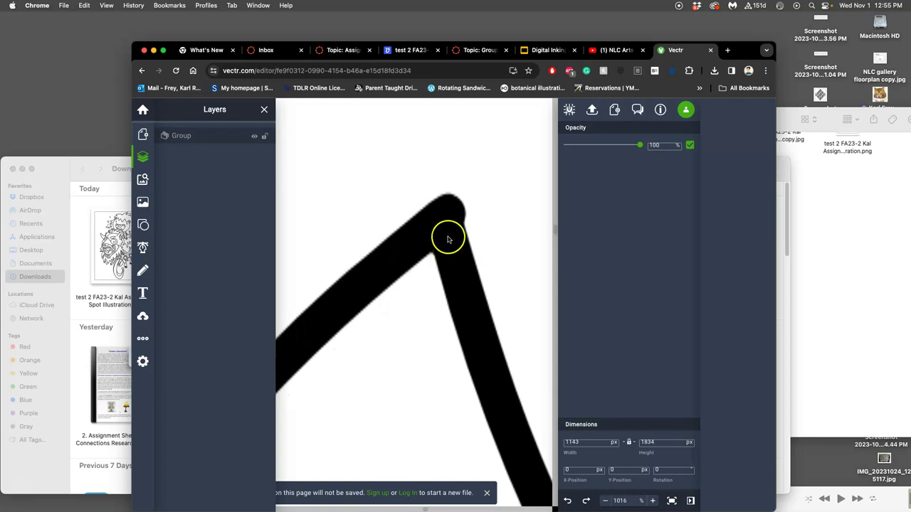
scroll(451, 242, "down", 10)
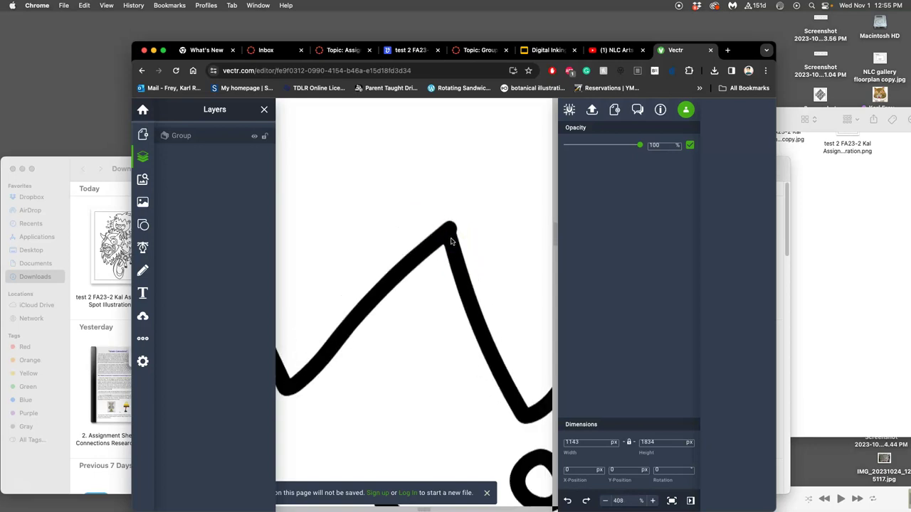
scroll(450, 242, "down", 3)
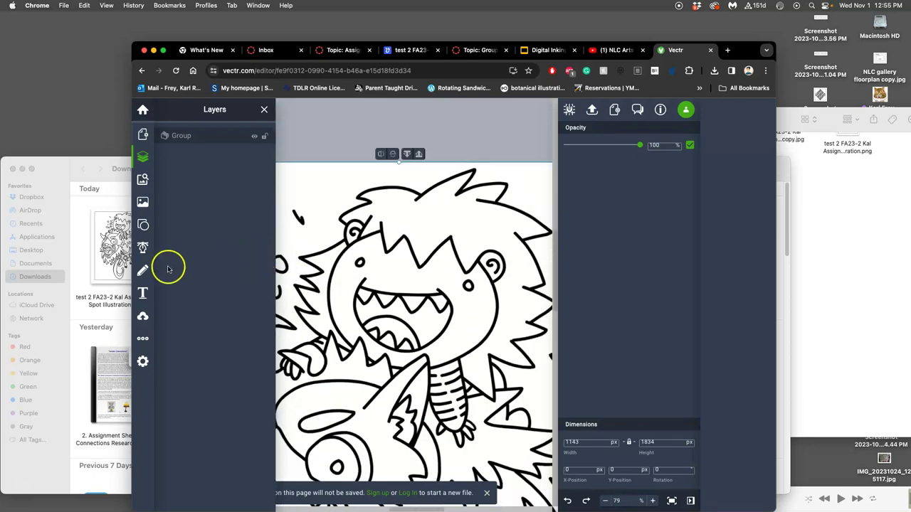
Step: Open today's "test 2" Color Spot Illustration (1) SVG from the Downloads folder in Adobe Illustrator 2024 and list the paths inside Layer 1
left_click(117, 253)
left_click(372, 234)
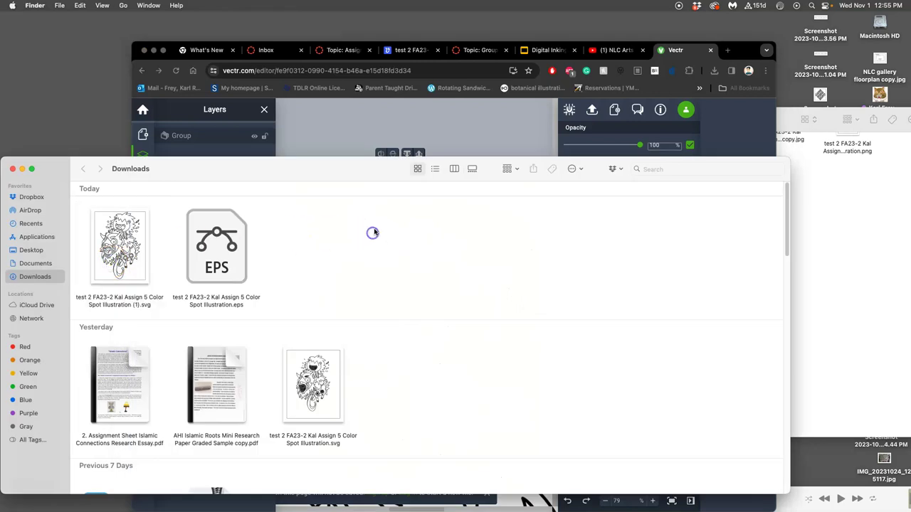
left_click(437, 136)
left_click(121, 242)
right_click(121, 240)
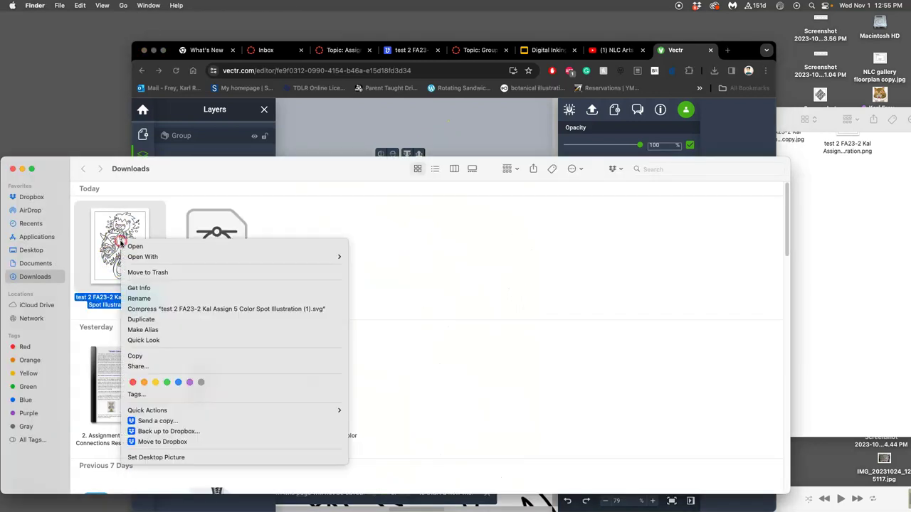
mouse_move(149, 256)
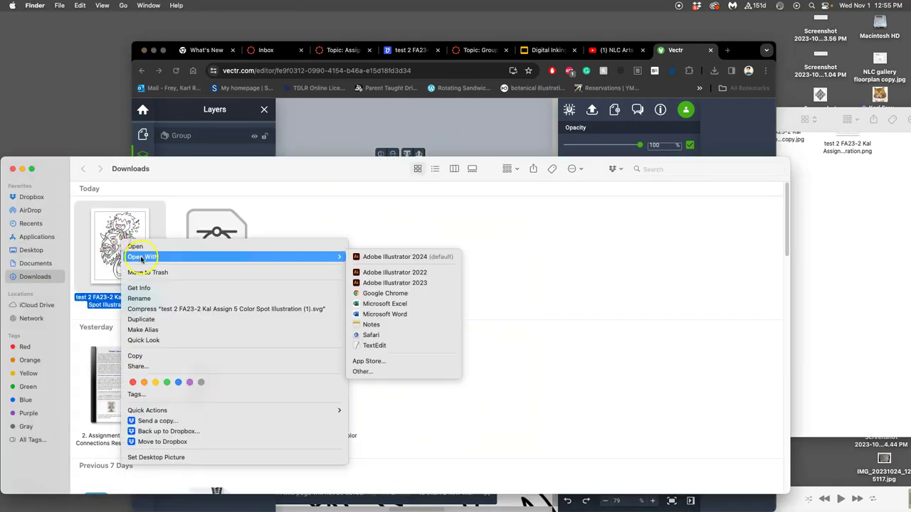
left_click(407, 257)
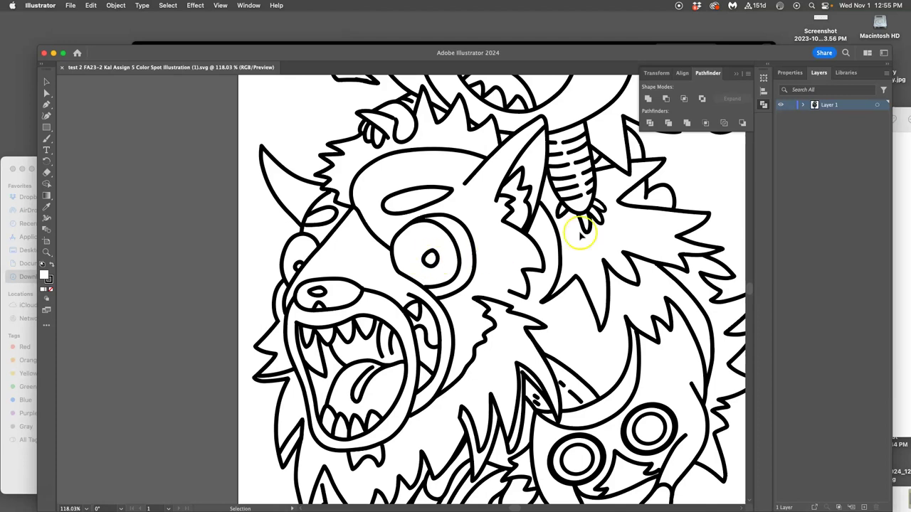
left_click(802, 106)
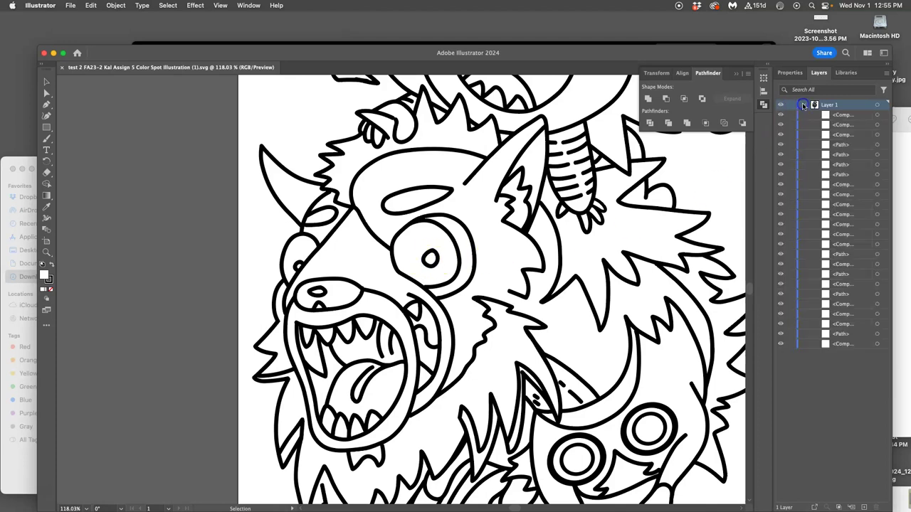
left_click(781, 224)
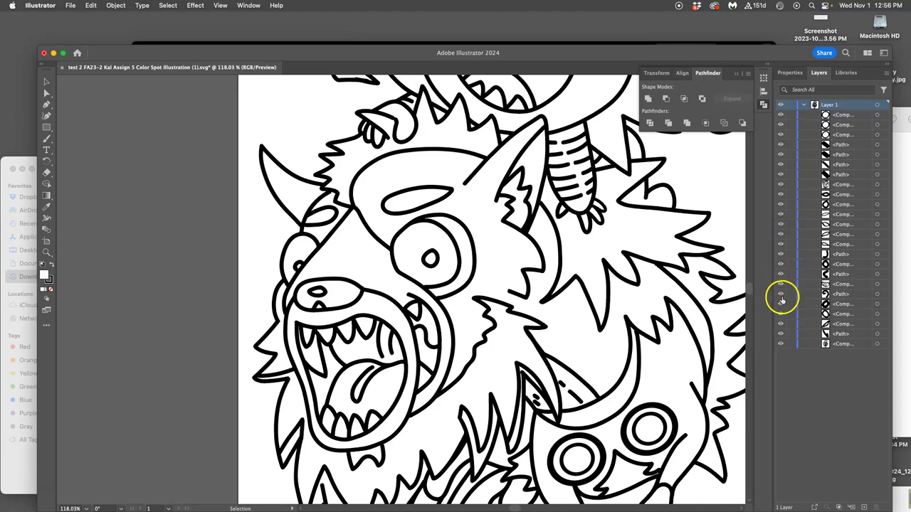
Step: Select the uppermost leaf-like shape beside the upper creature's hair and smooth its bumpy outer and inner edges with the Pencil tool
scroll(702, 264, "up", 3)
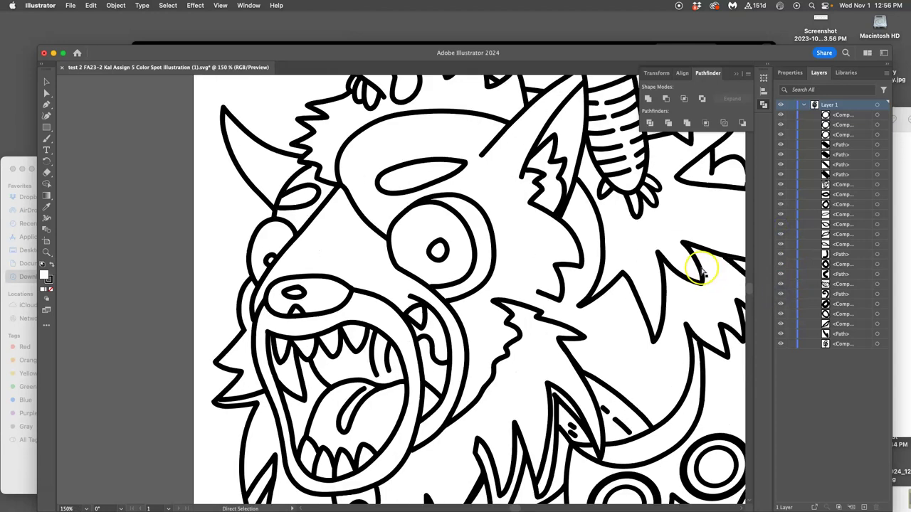
scroll(645, 246, "right", 5)
scroll(499, 249, "up", 5)
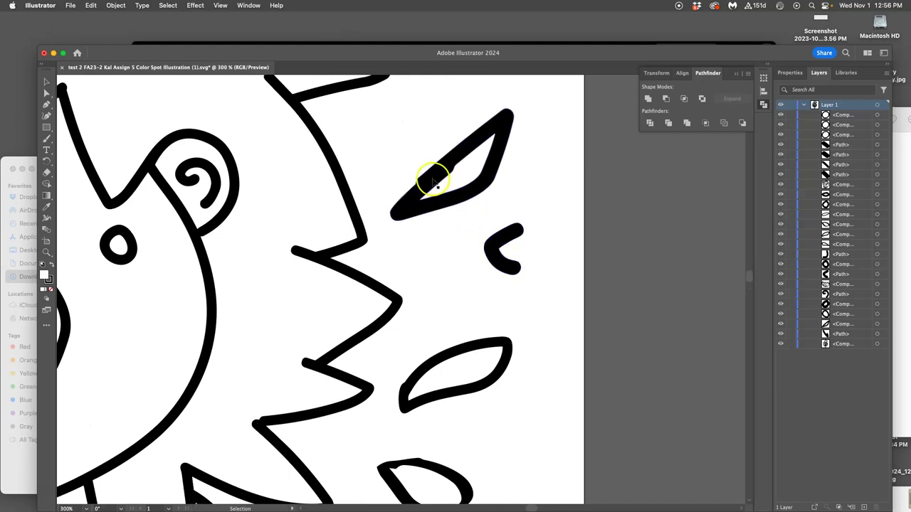
left_click(47, 93)
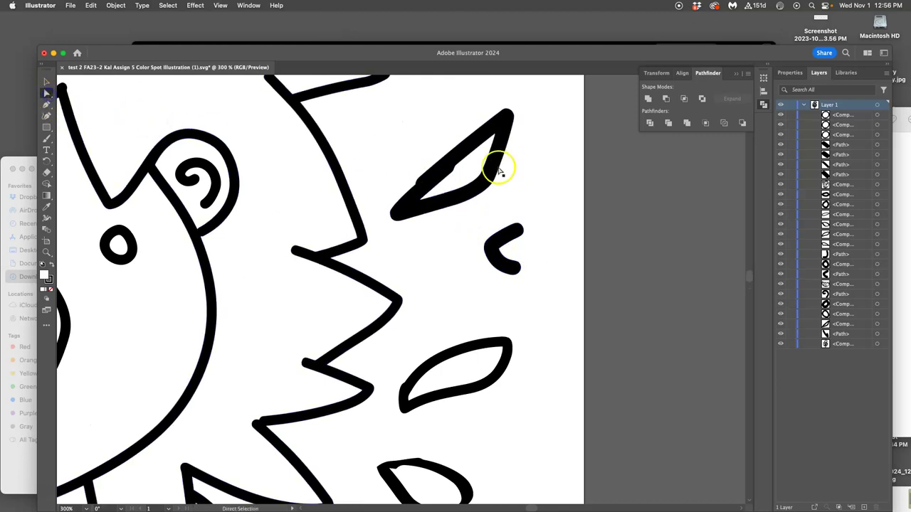
left_click(448, 160)
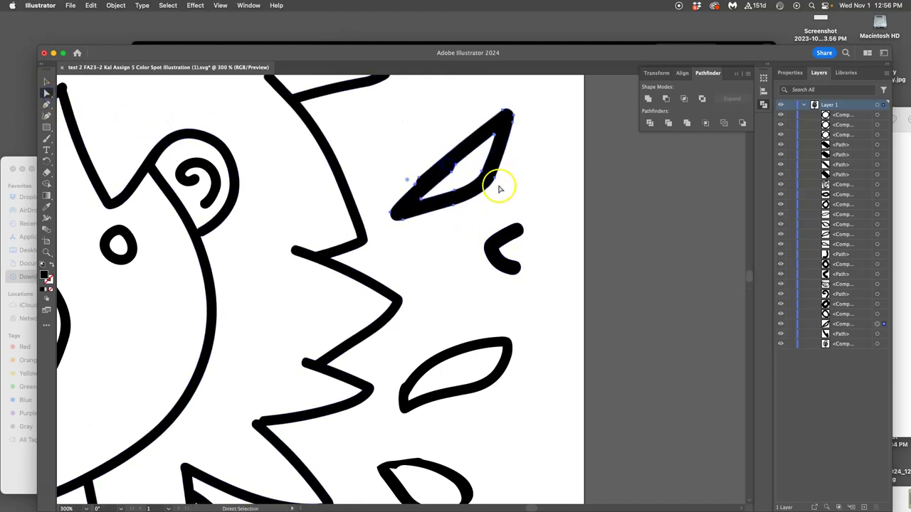
left_click(47, 139)
left_click_drag(47, 138, 80, 164)
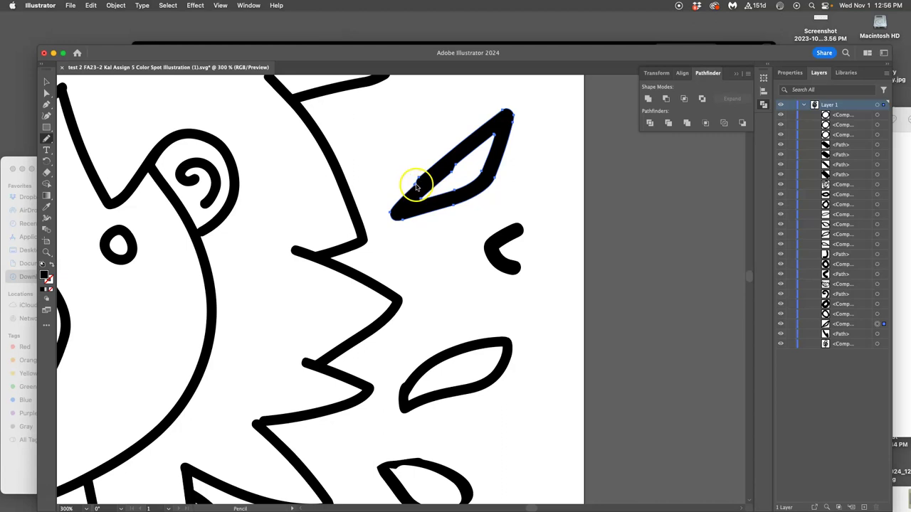
left_click_drag(443, 157, 467, 168)
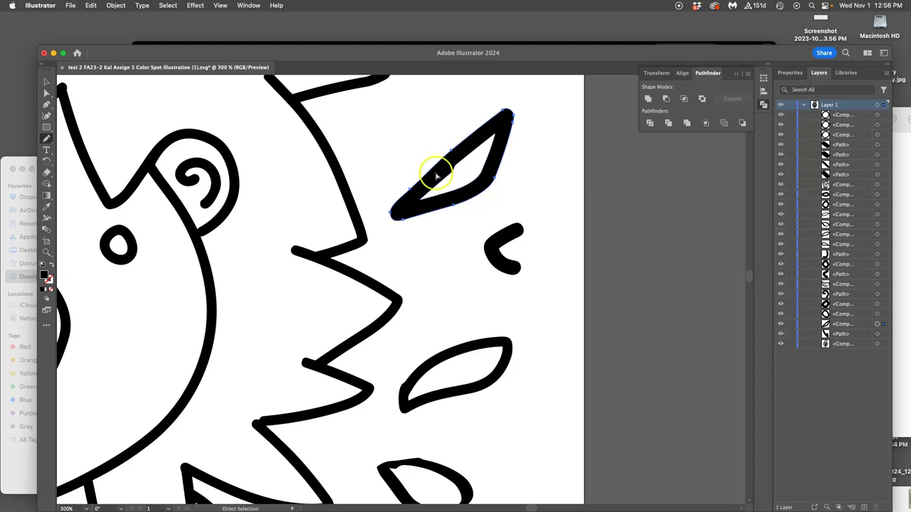
mouse_move(447, 173)
left_mouse_down()
mouse_move(482, 158)
mouse_move(463, 192)
mouse_move(477, 168)
left_mouse_up()
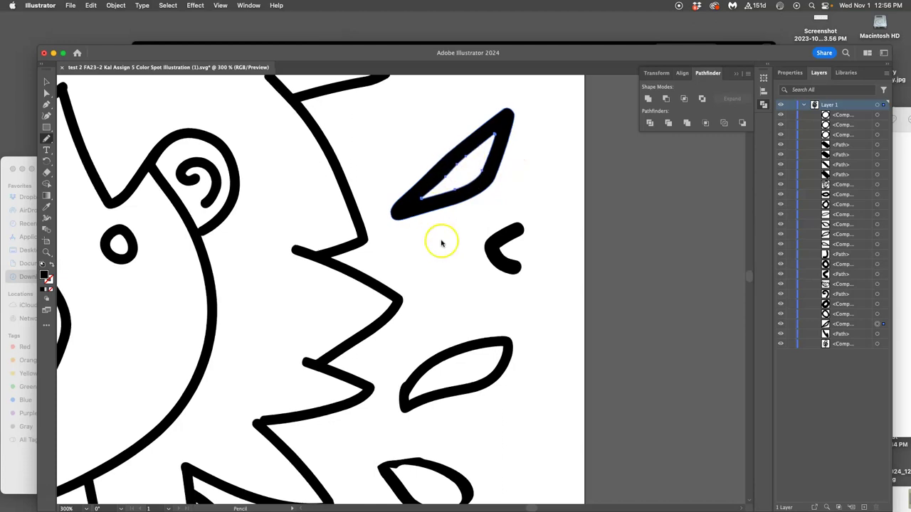
Step: Redraw the rough hair-spike corner and touch up the edge of the middle leaf shape with the Pencil tool
scroll(439, 240, "down", 3)
left_click(268, 347, "super")
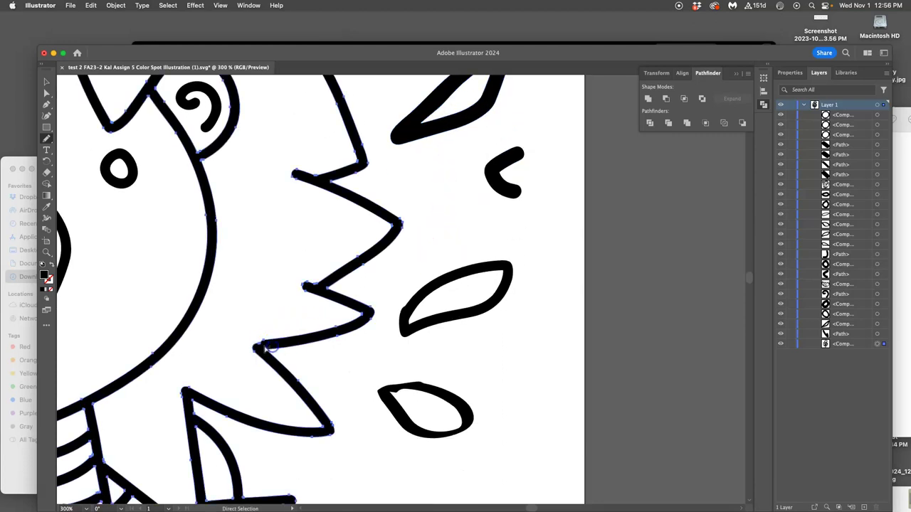
mouse_move(256, 344)
left_mouse_down()
mouse_move(305, 346)
mouse_move(356, 301)
mouse_move(418, 315)
mouse_move(415, 305)
left_mouse_up()
left_click(413, 304, "super")
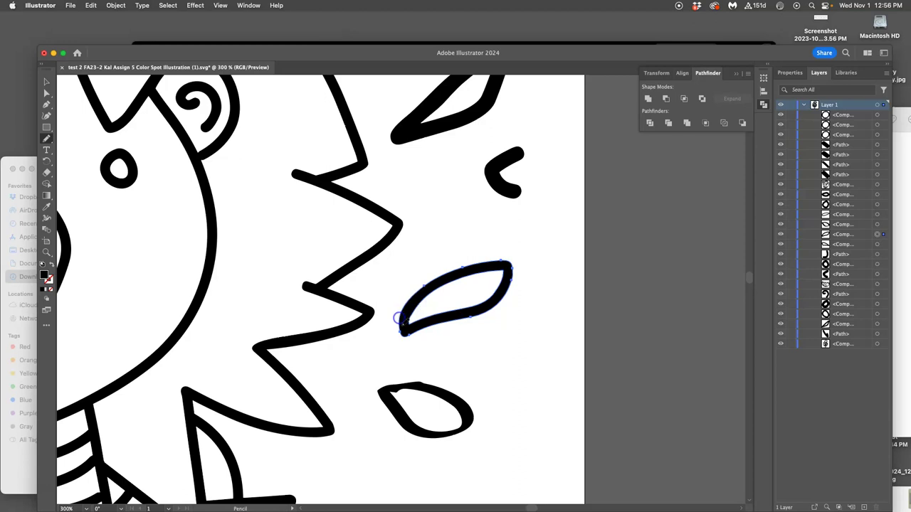
Step: Select the lowest leaf shape beside the hair and smooth the bumps on its upper outer and inner edges with the Pencil tool
left_click(425, 387, "super")
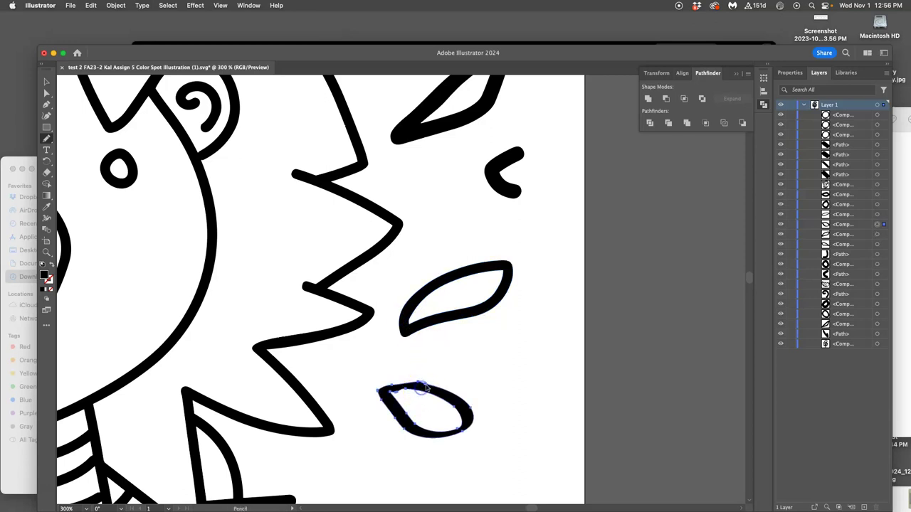
left_click_drag(390, 384, 417, 389)
left_click_drag(401, 403, 415, 390)
left_click_drag(424, 398, 419, 397)
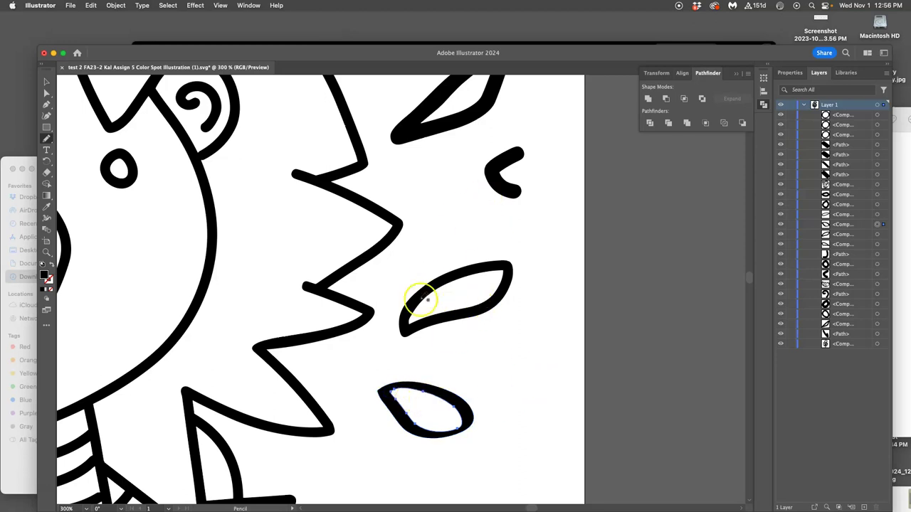
Step: Select the main linework and smooth both edges of the kinked bend beside the small clawed hand with the Pencil tool
scroll(269, 299, "left", 3)
scroll(269, 299, "left", 4)
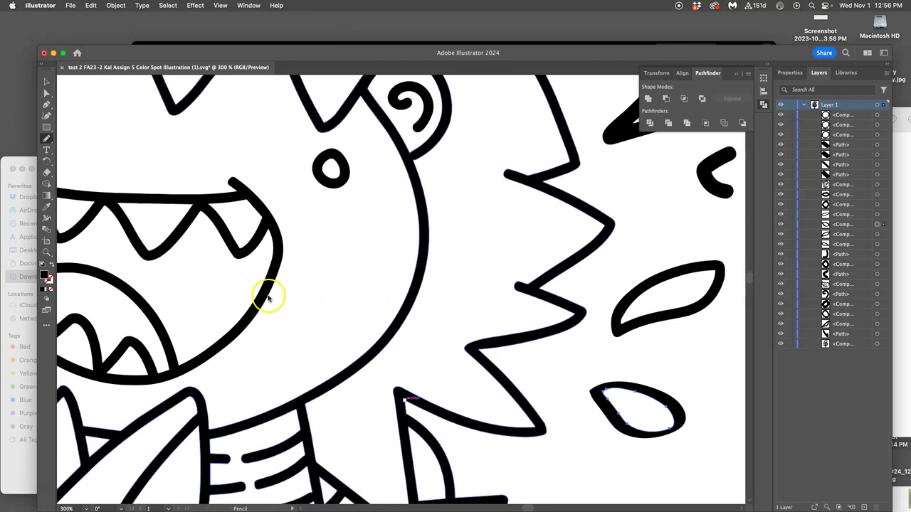
scroll(269, 299, "left", 10)
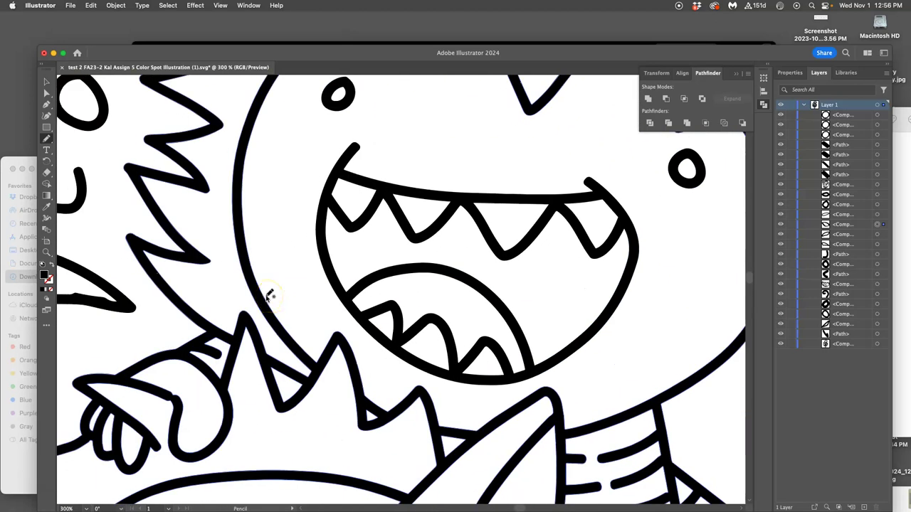
scroll(269, 296, "left", 3)
key("a")
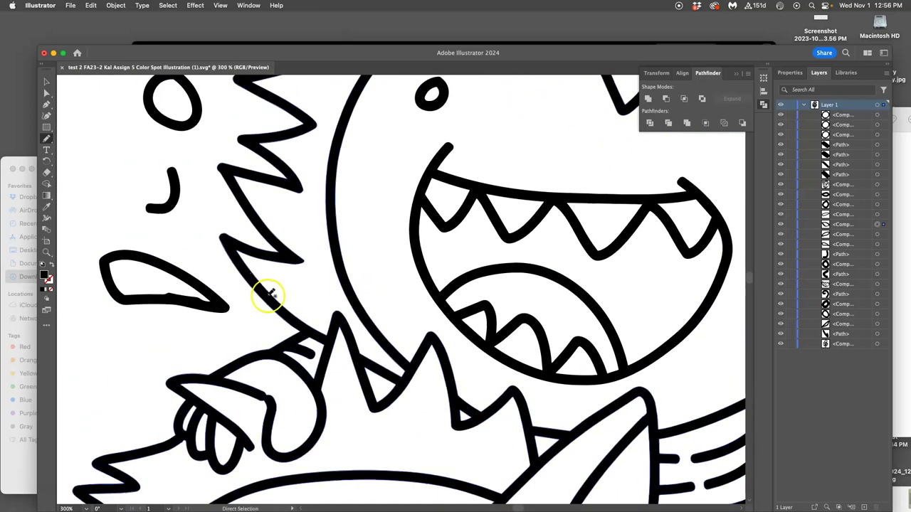
scroll(267, 297, "up", 3)
scroll(267, 297, "down", 10)
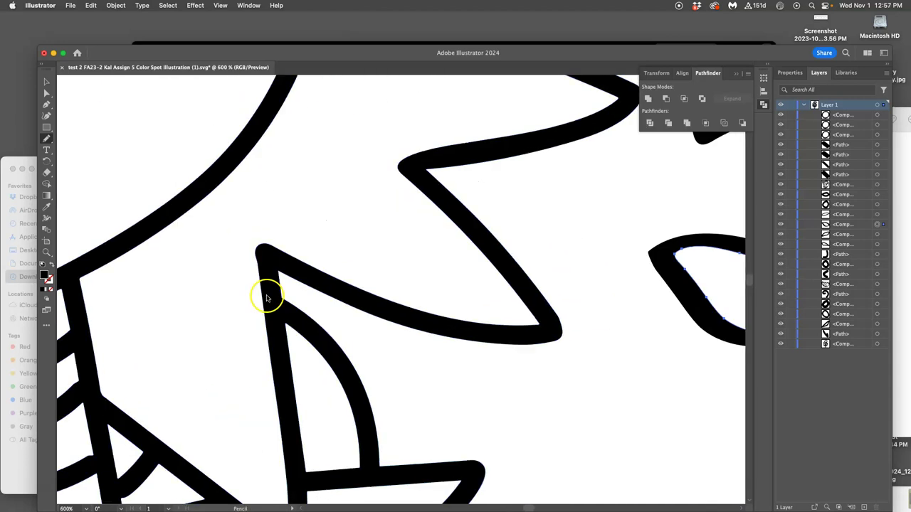
key("n")
scroll(267, 298, "left", 6)
key("a")
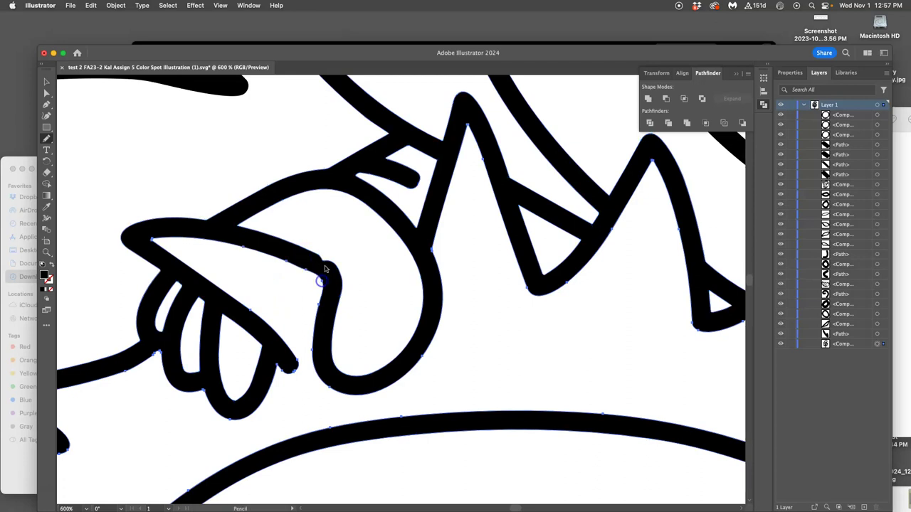
key("a")
left_click(348, 269)
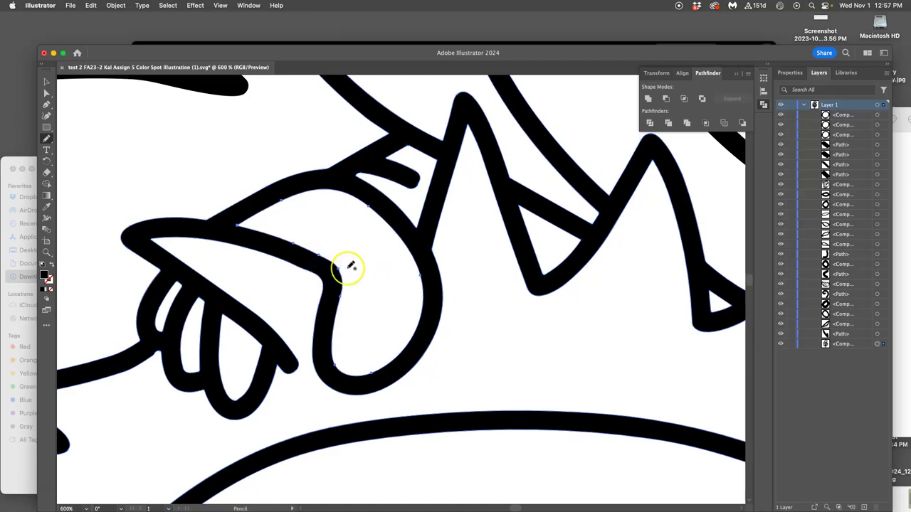
Step: Smooth the bumpy lower edges of the pointed leaf shape above the clawed hand with the Pencil tool
scroll(353, 281, "up", 5)
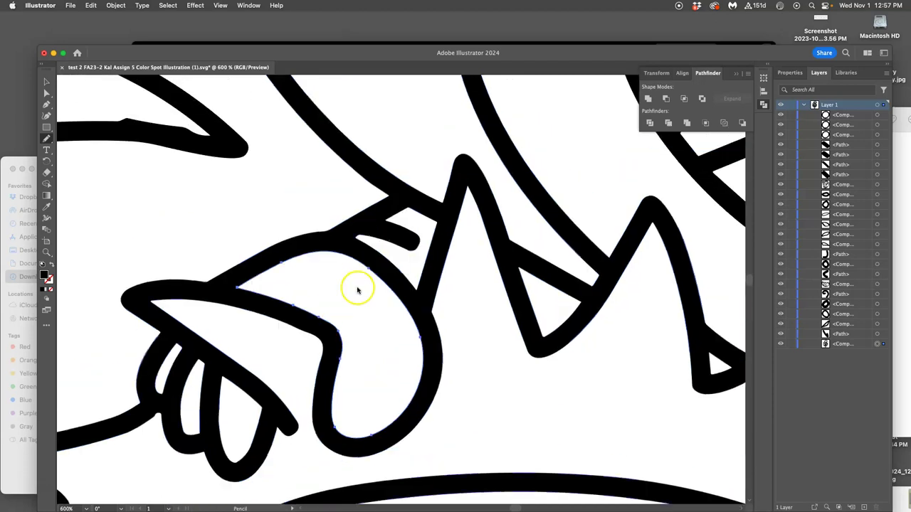
scroll(324, 288, "left", 3)
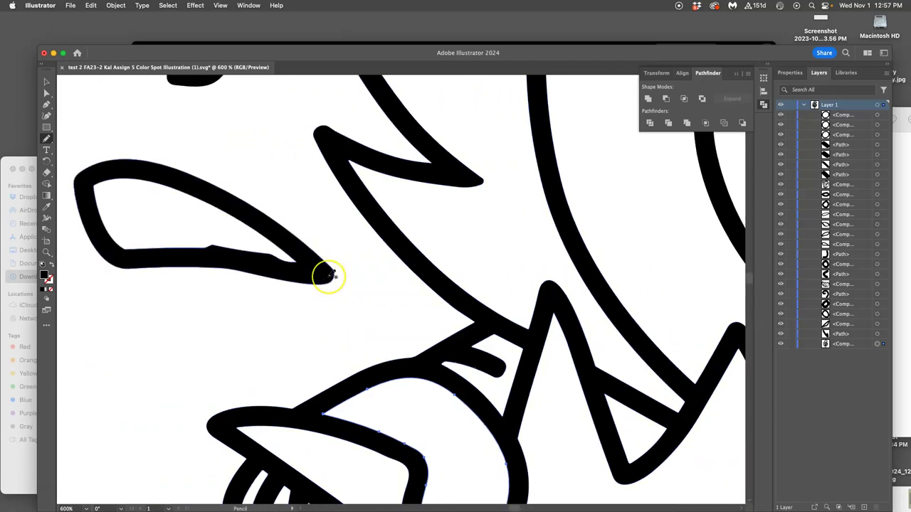
mouse_move(336, 273)
left_mouse_down()
mouse_move(211, 263)
mouse_move(179, 254)
left_mouse_up()
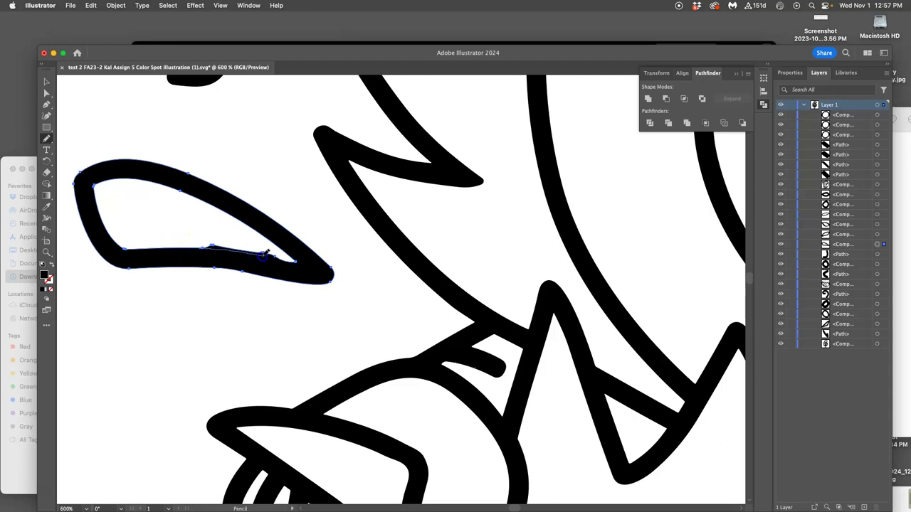
left_click_drag(287, 259, 292, 262)
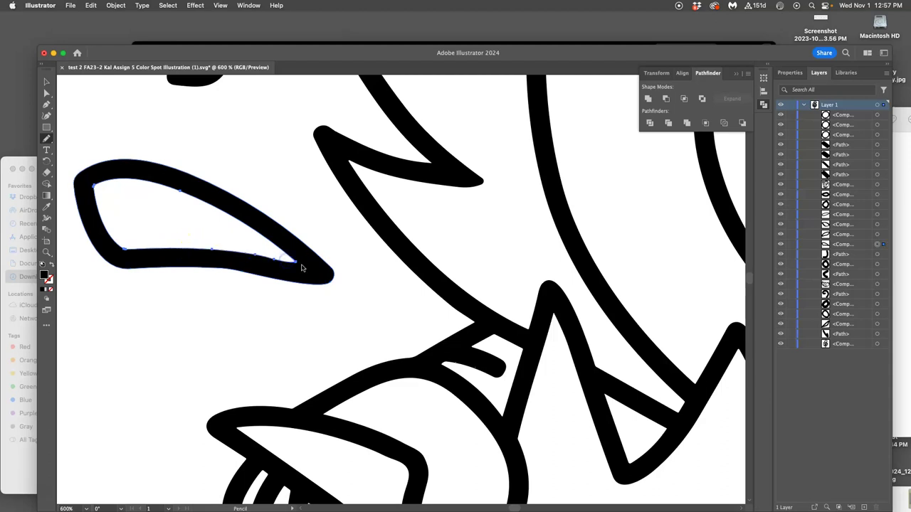
Step: Examine the linework around the creature's face, hair, ears and feet at 600% for remaining bumps
scroll(299, 249, "up", 10)
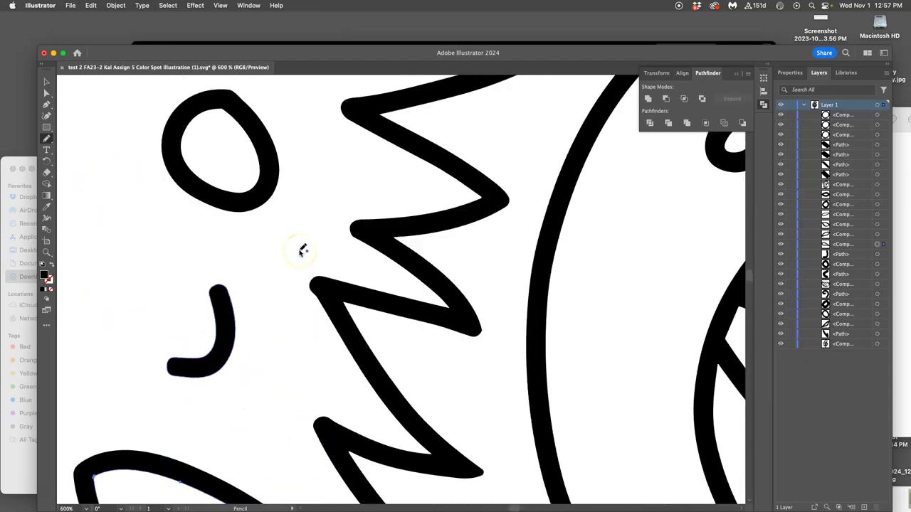
scroll(301, 251, "right", 3)
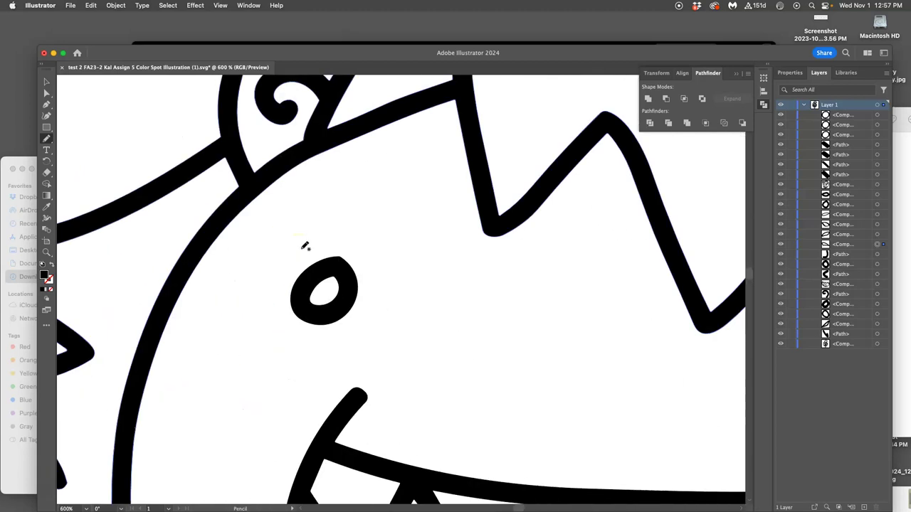
scroll(302, 250, "up", 10)
scroll(303, 251, "down", 5)
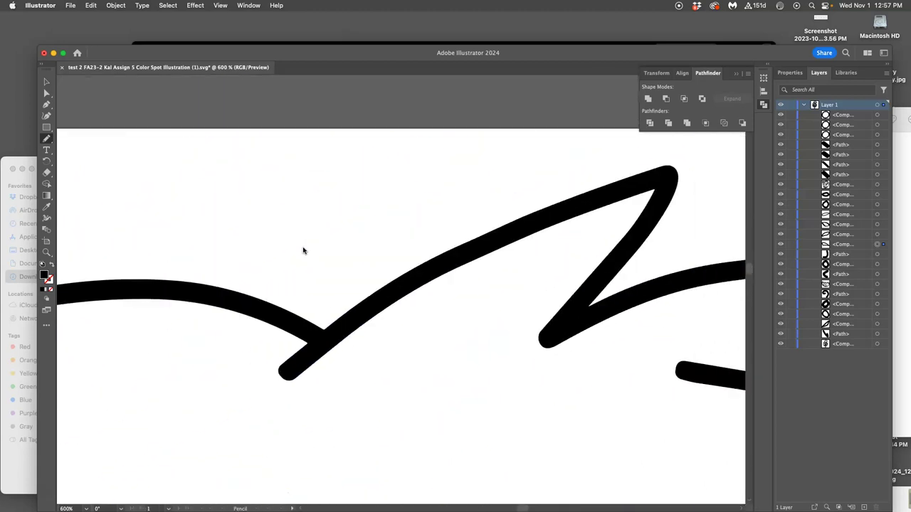
scroll(303, 251, "right", 5)
scroll(304, 251, "down", 5)
scroll(302, 250, "right", 5)
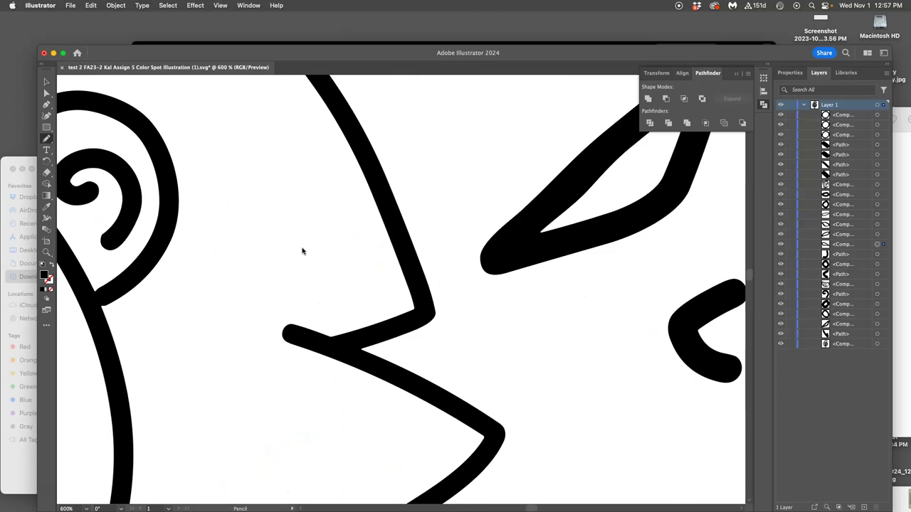
scroll(301, 250, "down", 5)
scroll(291, 254, "left", 5)
scroll(274, 254, "left", 5)
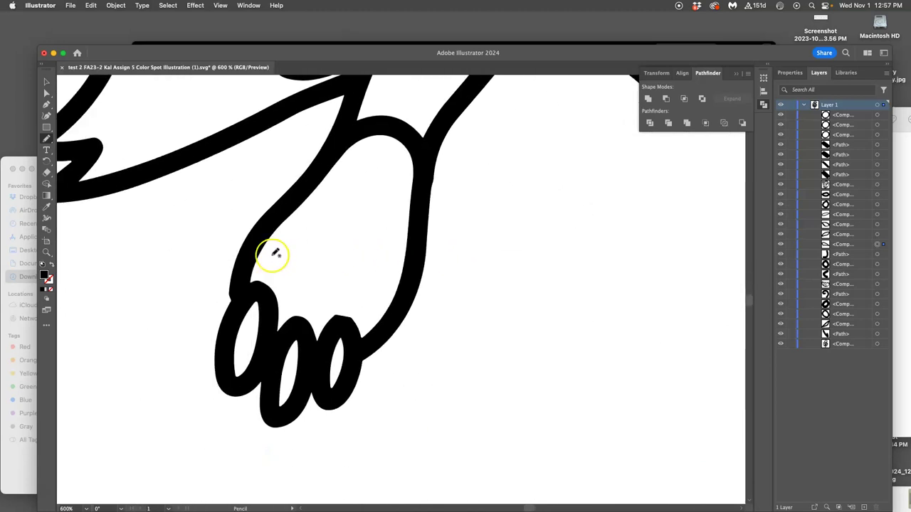
scroll(274, 254, "left", 5)
scroll(274, 254, "right", 5)
scroll(274, 254, "down", 5)
scroll(274, 253, "up", 5)
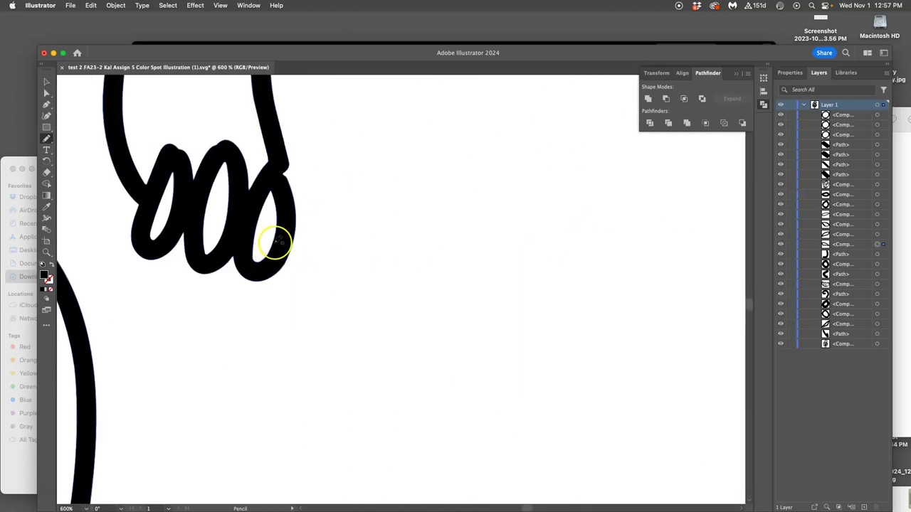
Step: Select the main linework and smooth the bump where the tail curl's lines meet with the Pencil tool
scroll(274, 245, "left", 5)
scroll(274, 244, "down", 5)
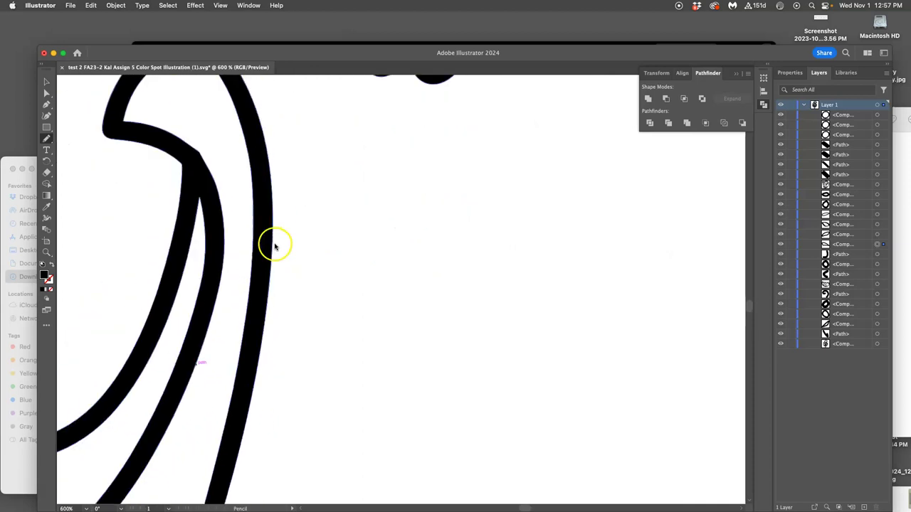
scroll(275, 246, "up", 3)
key("a")
left_click(202, 244)
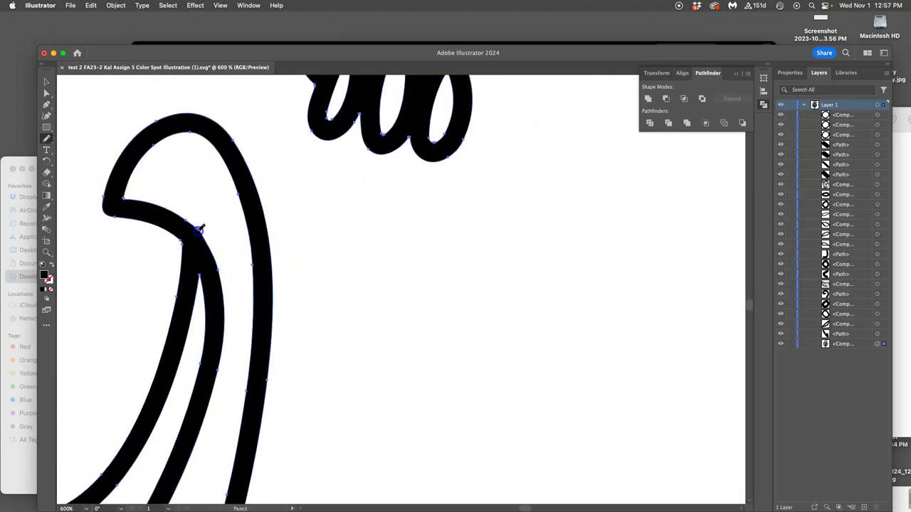
left_click(295, 244)
left_click_drag(313, 244, 313, 333)
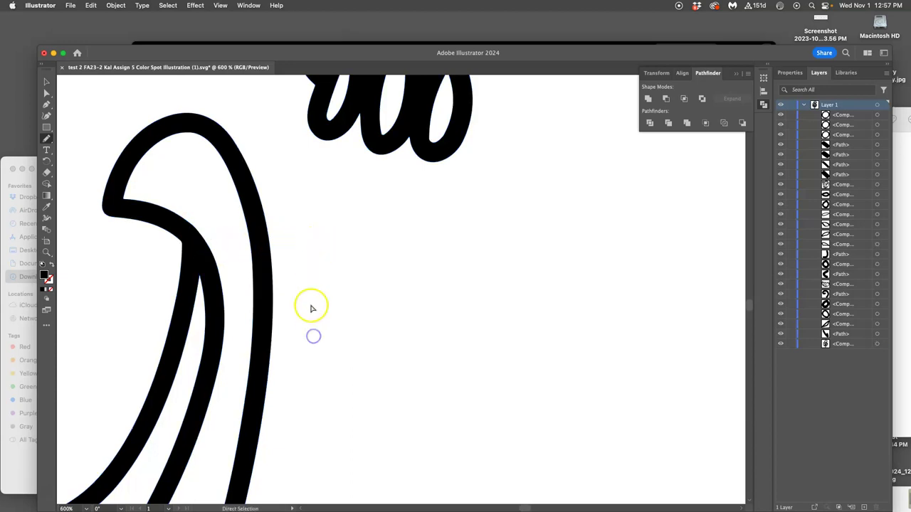
Step: Select all artwork and smooth the bumpy toe tips on the hind foot above the tail curl with the Pencil tool
scroll(244, 249, "up", 10)
key("a")
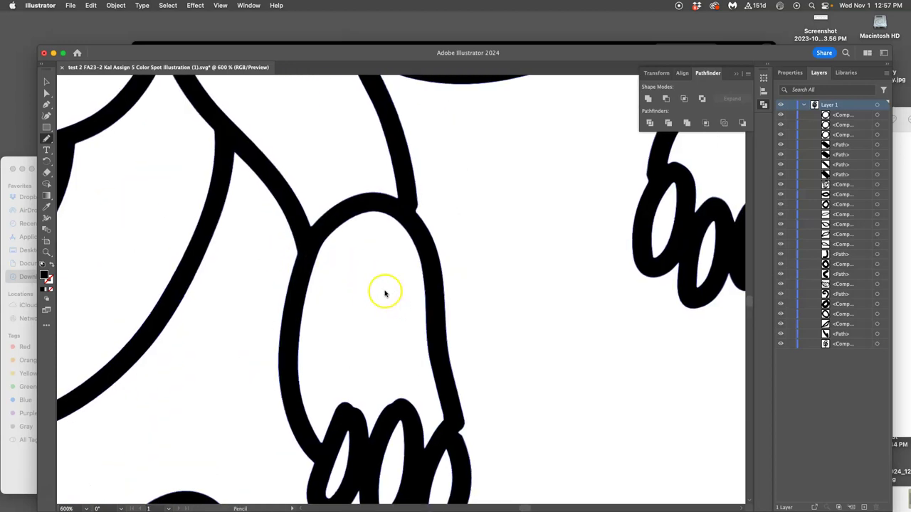
key("super+a")
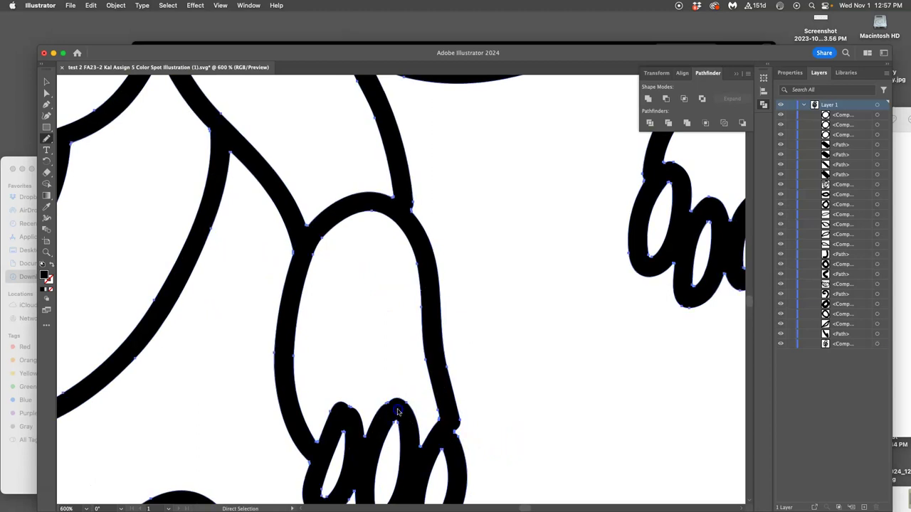
left_click(347, 418)
left_click(482, 362)
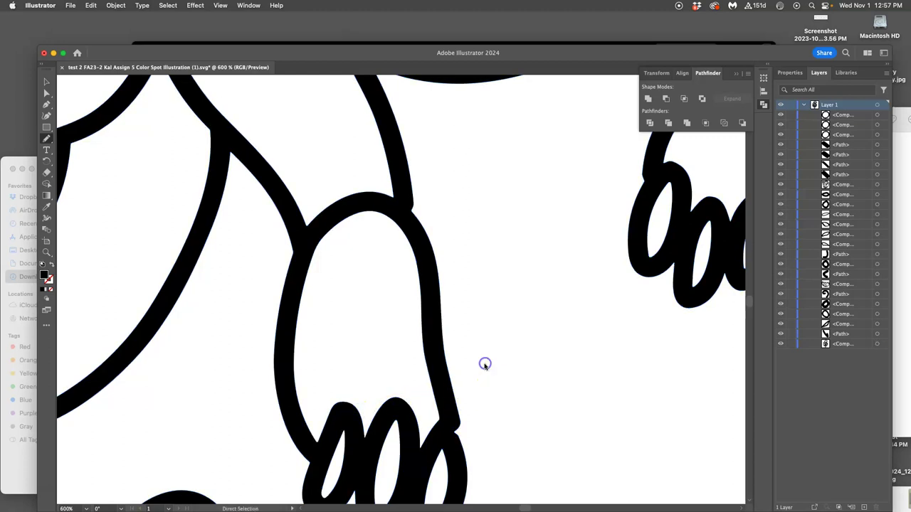
Step: Examine the linework around the circle markings, hind legs and pointed fur at 600%, and return to 100%
scroll(487, 353, "right", 5)
scroll(486, 352, "up", 3)
scroll(488, 348, "up", 5)
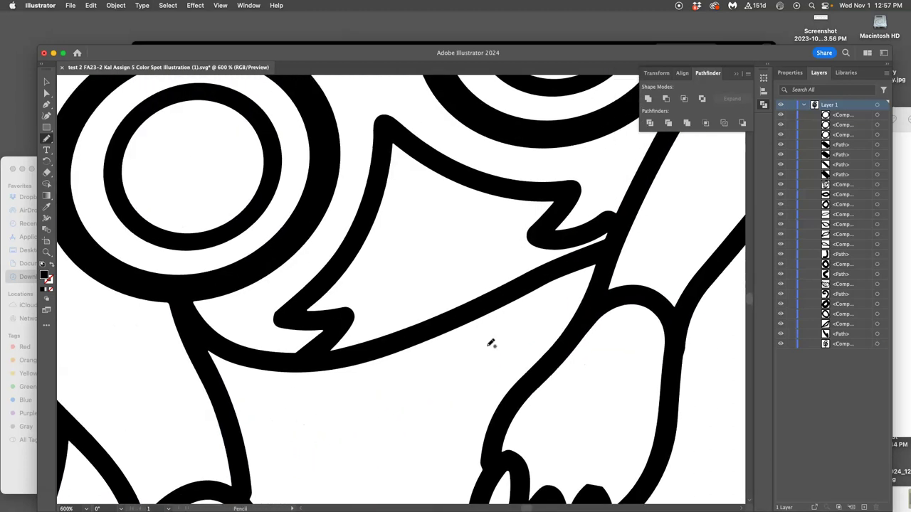
scroll(488, 347, "down", 5)
scroll(489, 347, "right", 5)
scroll(490, 343, "down", 10)
scroll(491, 343, "right", 5)
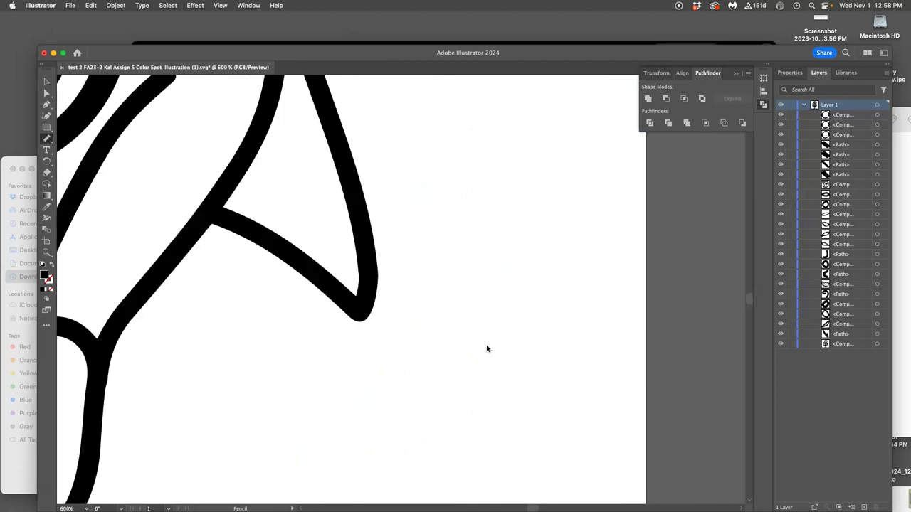
left_click_drag(485, 348, 410, 351)
scroll(249, 365, "left", 5)
scroll(249, 364, "left", 2)
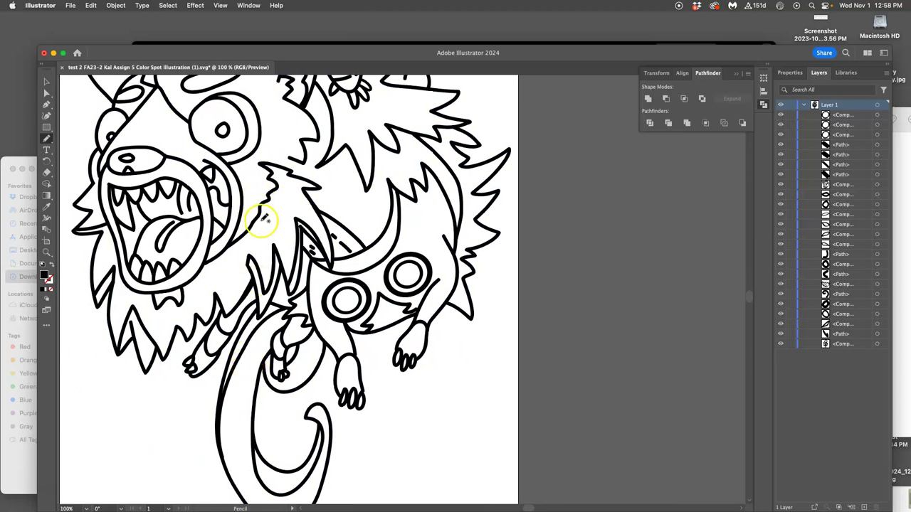
Step: Select the uppermost splash shape beside the hair and redraw its inner edges with the Pencil tool to thin and even its outline
scroll(261, 220, "up", 5)
scroll(294, 223, "up", 12)
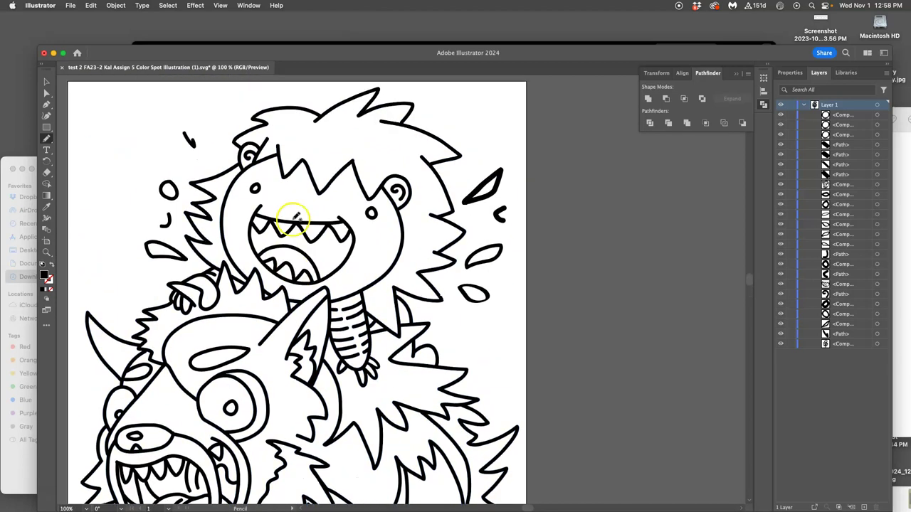
key("super+equal")
key("super+equal")
key("super+equal")
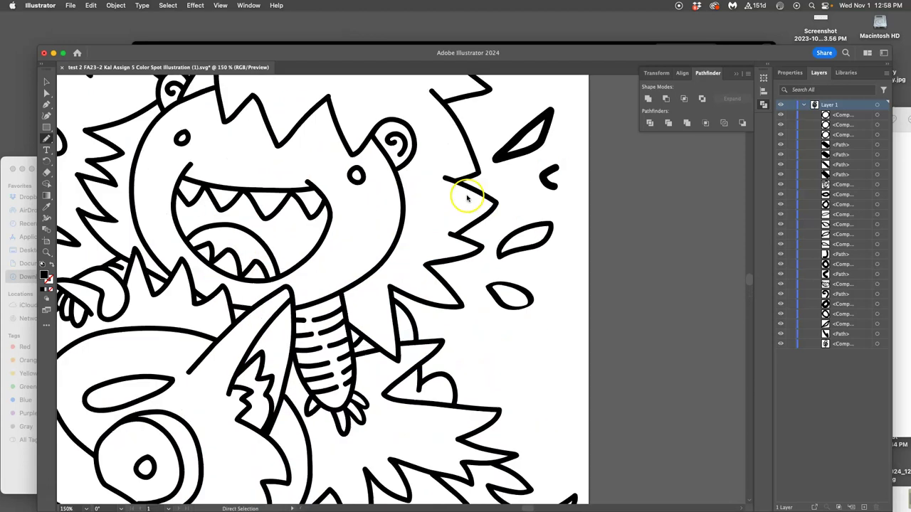
left_click_drag(569, 188, 387, 325)
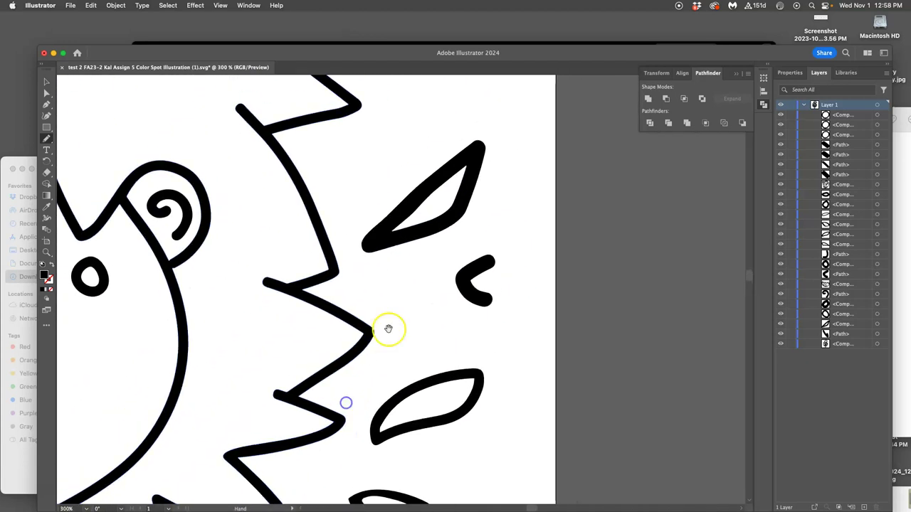
key("a")
left_click(430, 190)
key("n")
left_click_drag(464, 169, 391, 230)
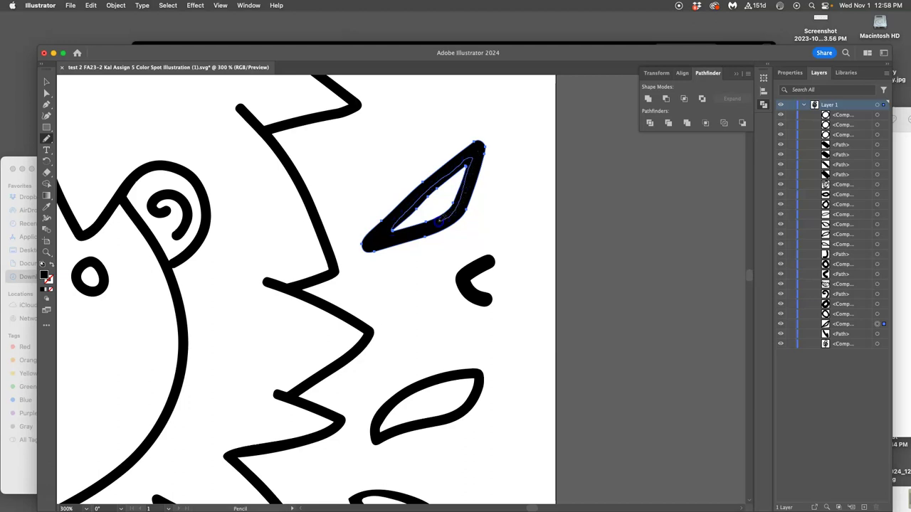
left_click_drag(415, 223, 411, 224)
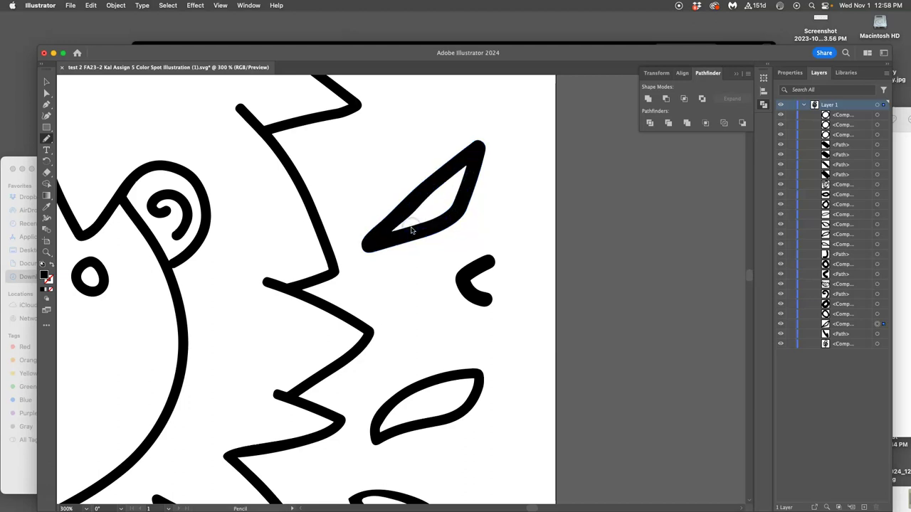
key("a")
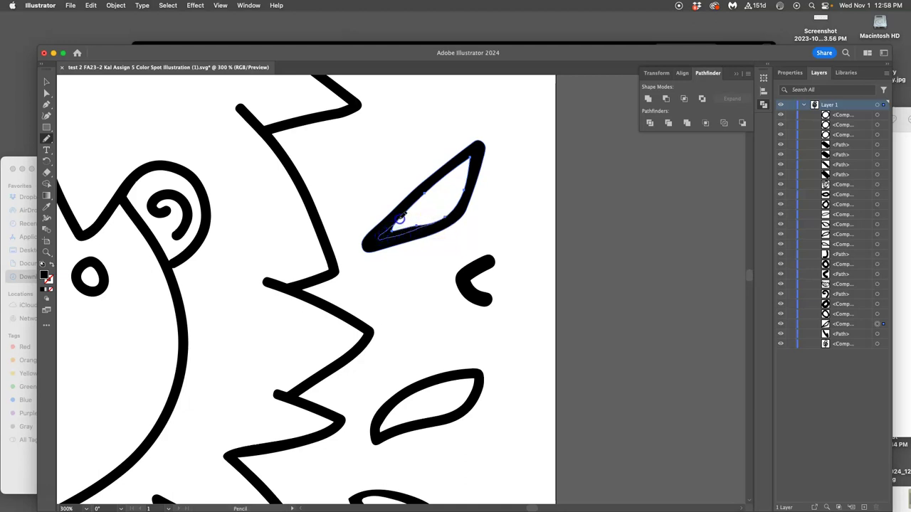
left_click_drag(437, 238, 429, 250)
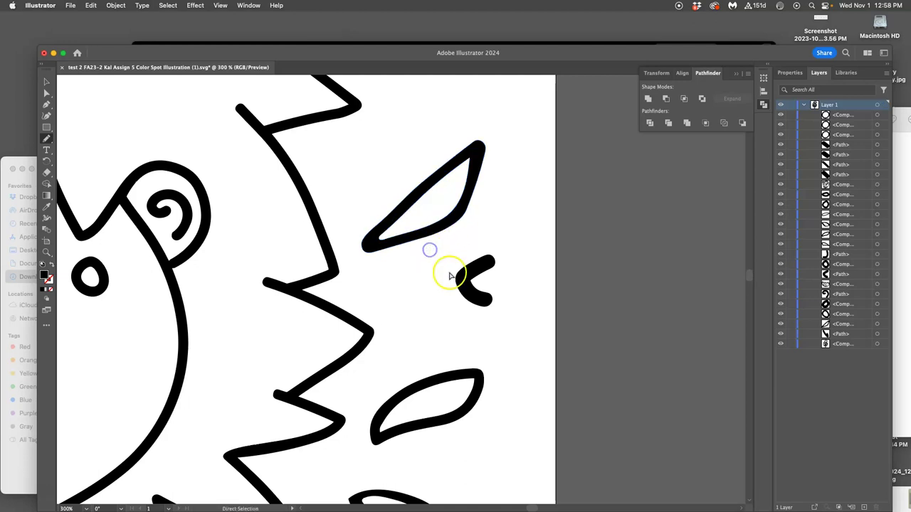
Step: Start saving the artwork as an SVG in Downloads, replacing "test" with "Vector" and "Color Spot Illustration (1)" with "Line Art" in the file name
scroll(441, 288, "down", 5)
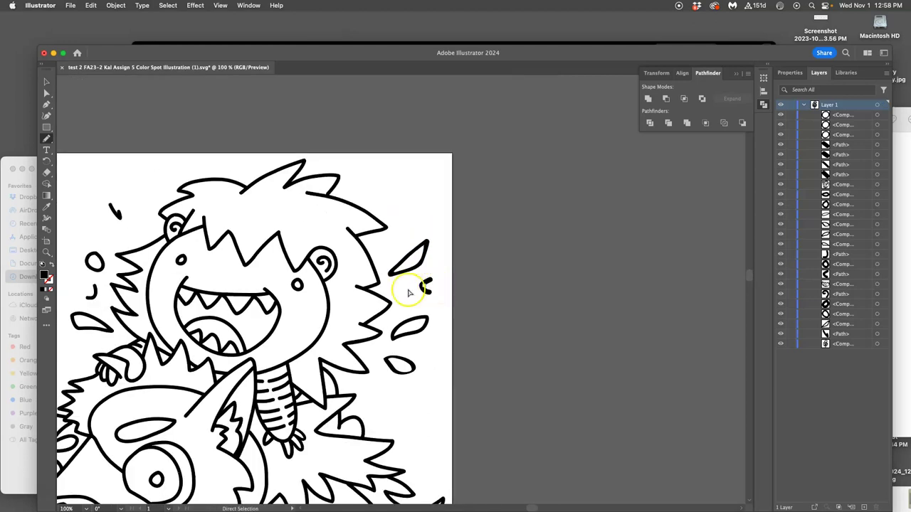
scroll(375, 287, "left", 2)
scroll(375, 286, "left", 2)
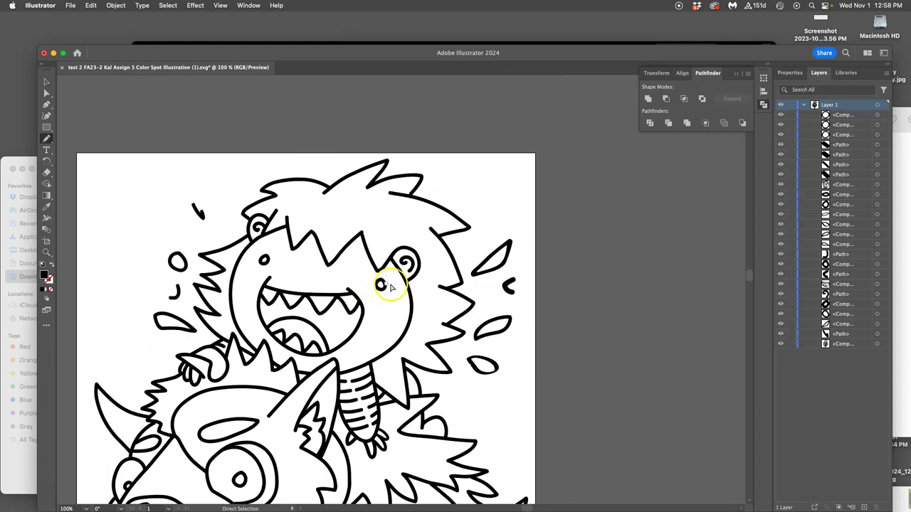
scroll(397, 278, "down", 3)
scroll(416, 281, "down", 3)
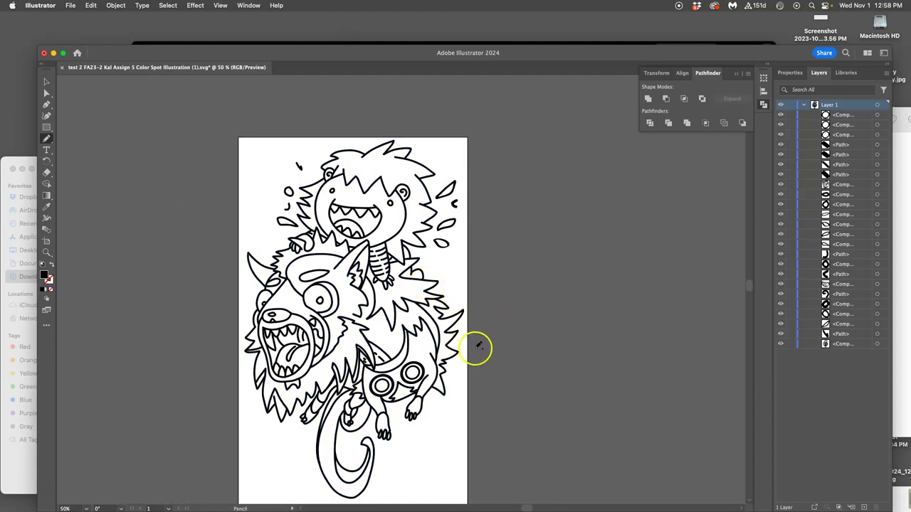
left_click(71, 7)
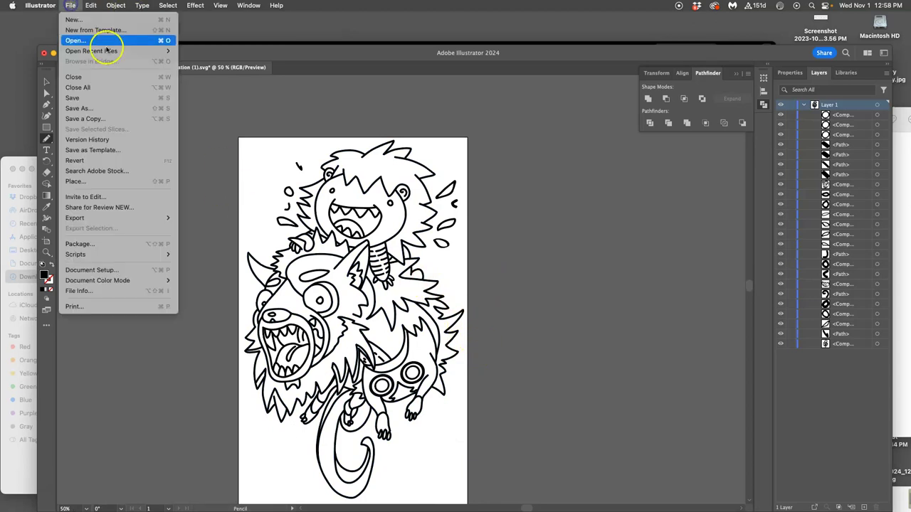
left_click(115, 109)
left_click(509, 366)
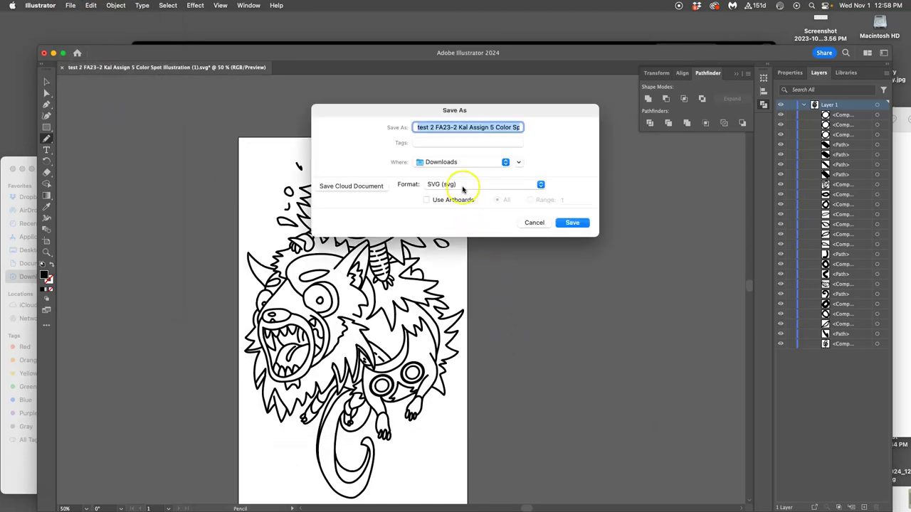
left_click(436, 127)
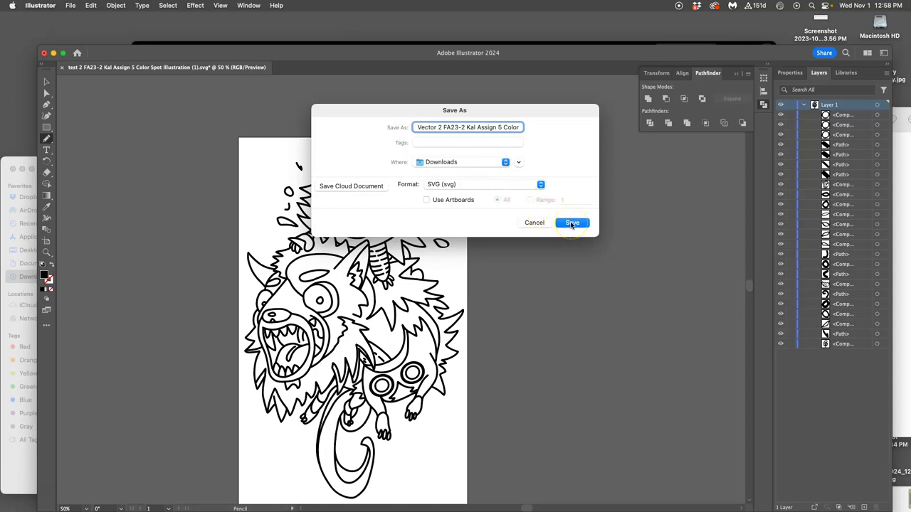
mouse_move(515, 129)
left_mouse_down()
mouse_move(533, 128)
mouse_move(503, 129)
left_mouse_up()
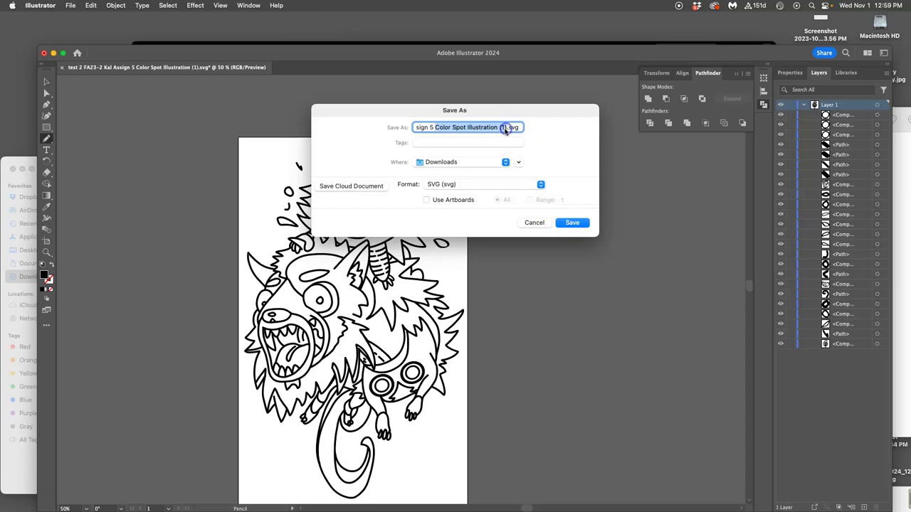
type("Line Art.sv")
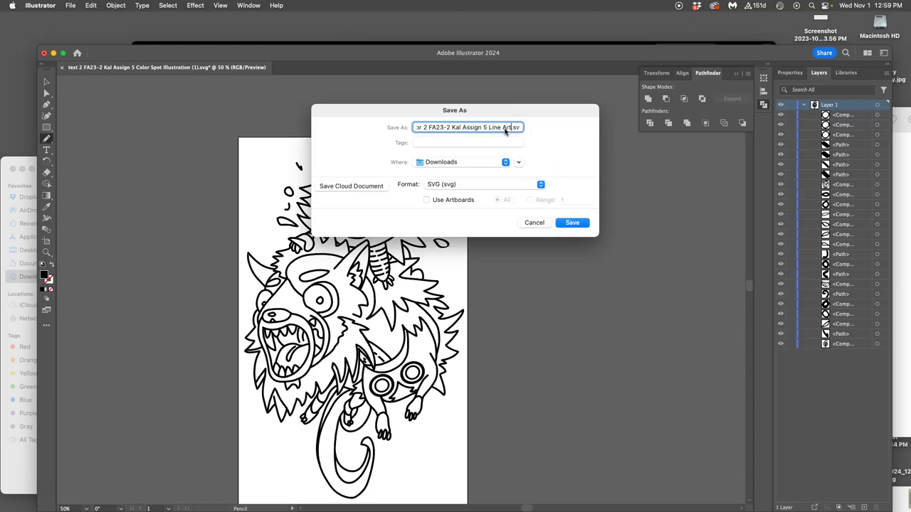
Step: Complete the save with the SVG 1.1 profile and linked image location, and accept the export notice
left_click(571, 223)
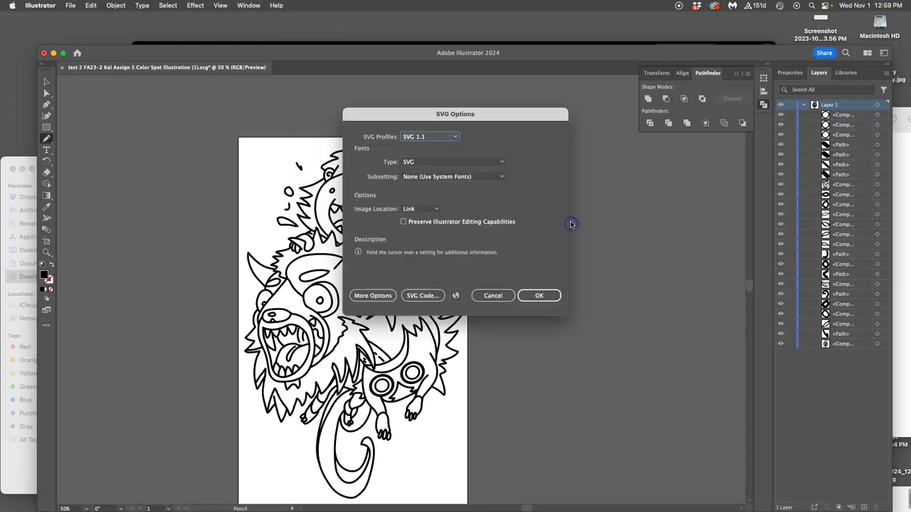
left_click(541, 296)
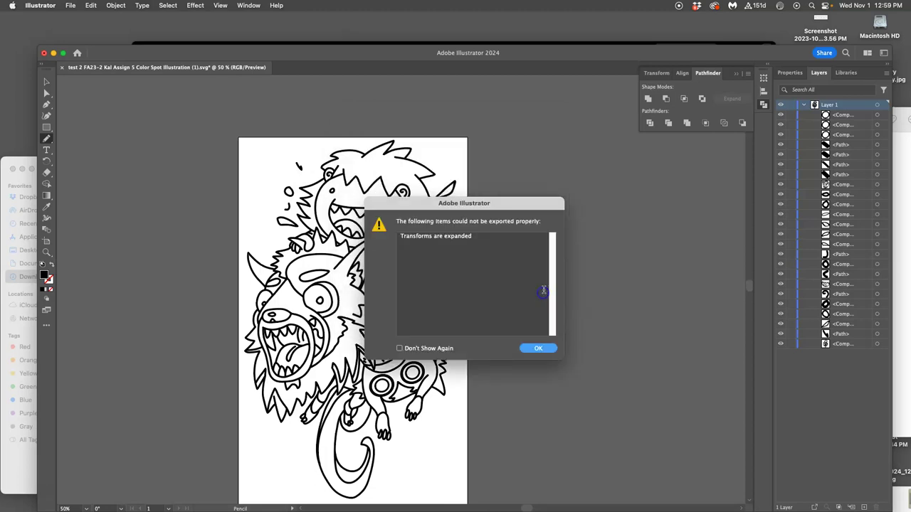
left_click(539, 349)
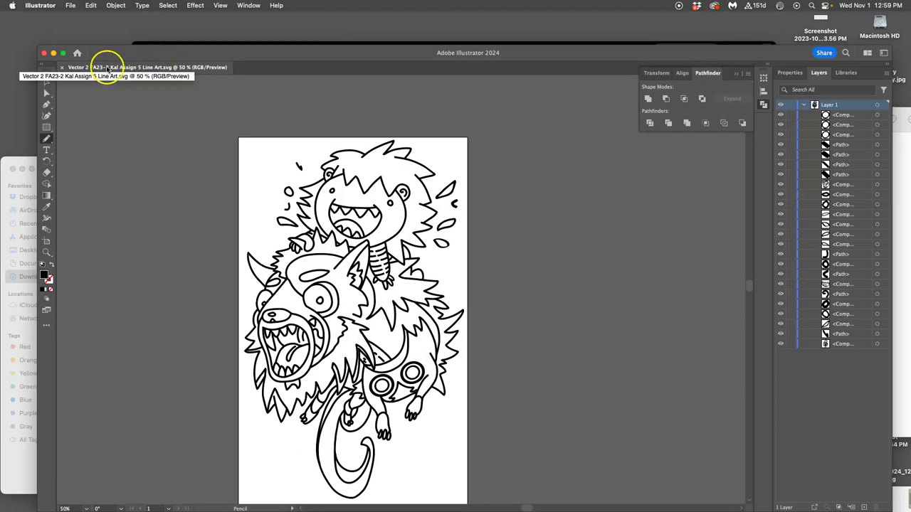
Step: Close the saved line art and the Illustrator window, and close the Vectr page in Chrome
left_click(62, 68)
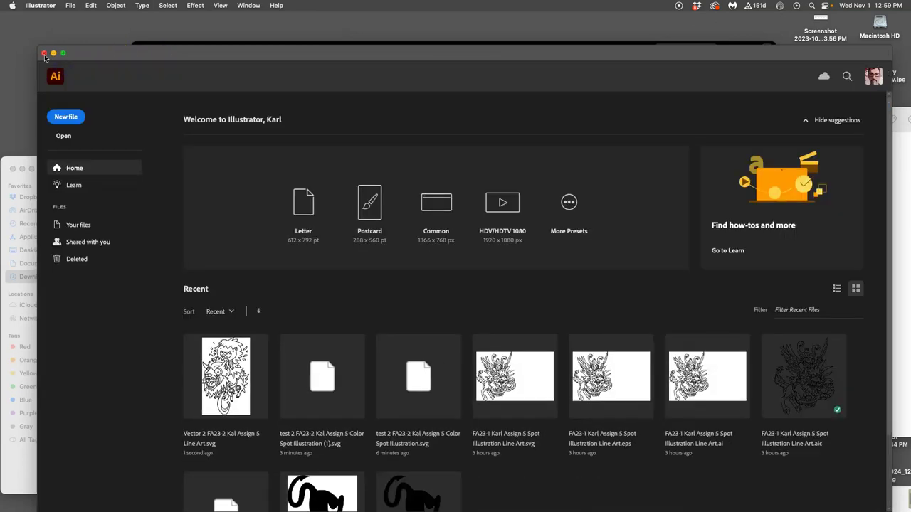
left_click(44, 54)
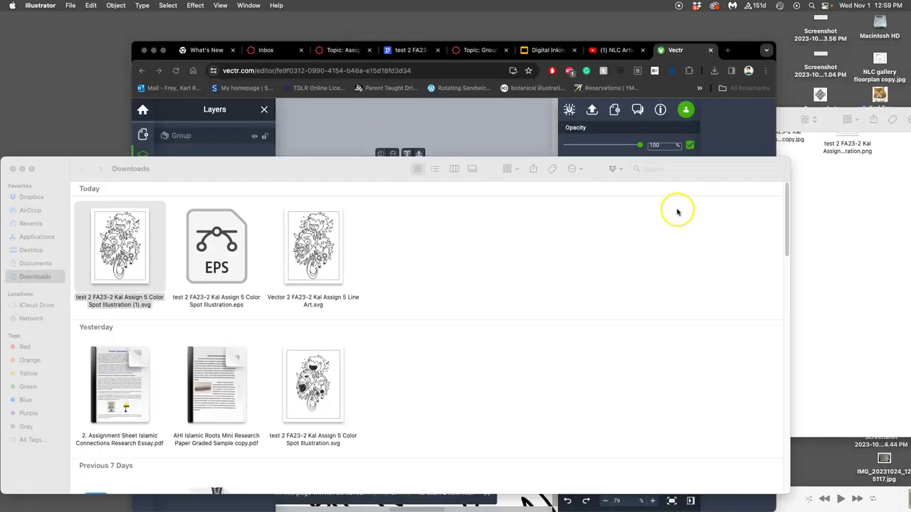
left_click(519, 145)
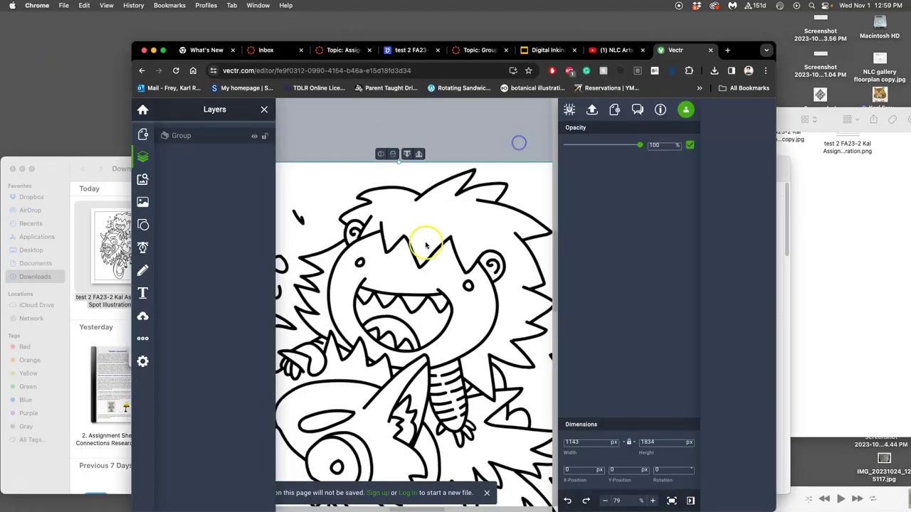
left_click(709, 51)
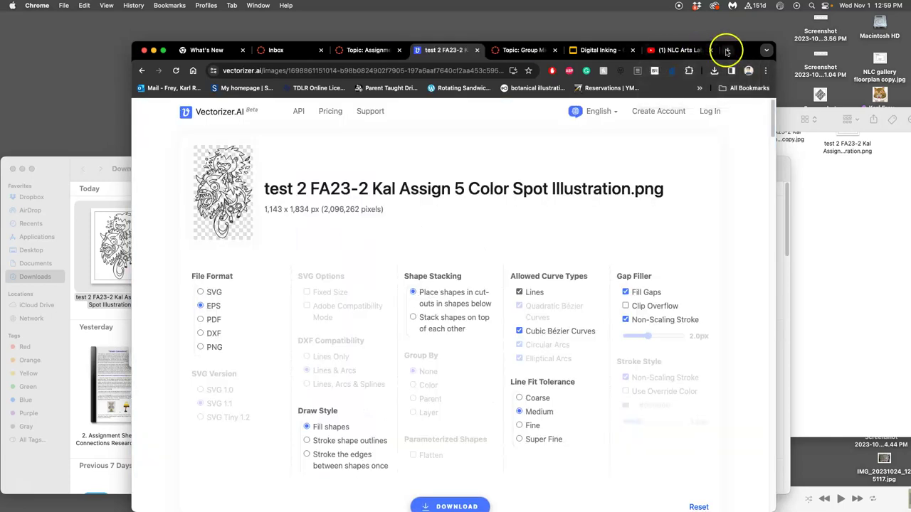
Step: Open photopea.com in a new browser tab
left_click(727, 51)
type("photop")
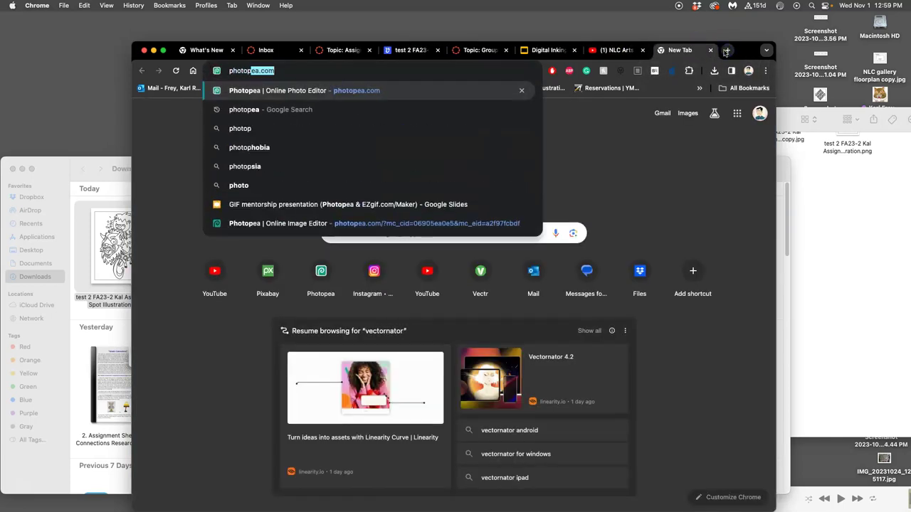
type("ea.com")
key("Return")
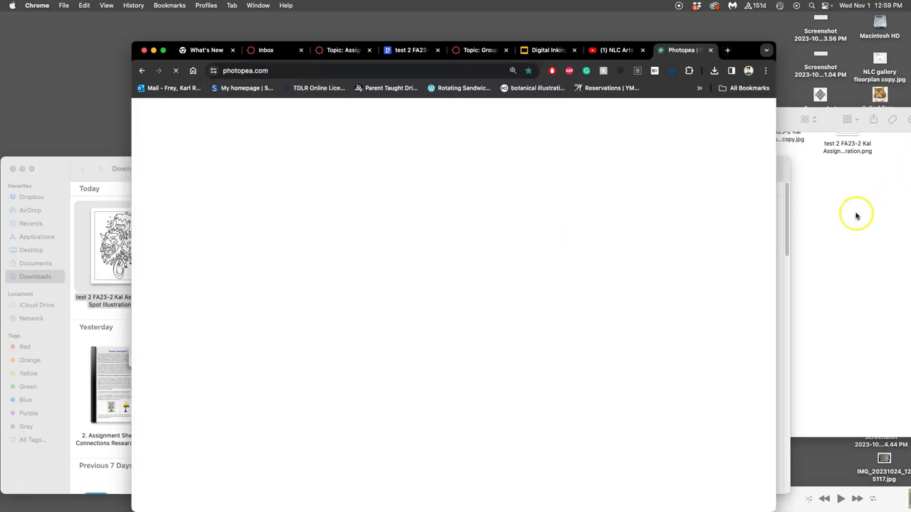
Step: Open the FA23-2 Assign 5 PSD from the Assign - 5 folder in Photopea
left_click(856, 213)
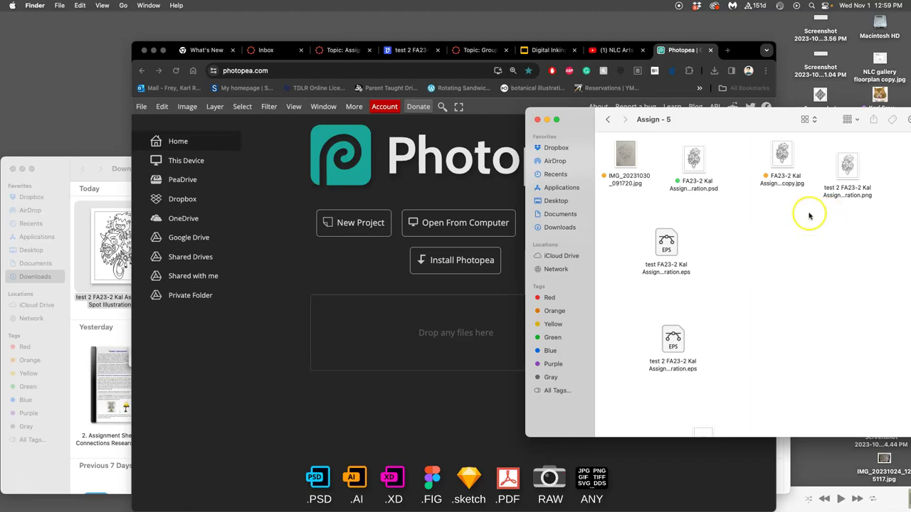
left_click(698, 164)
left_click_drag(697, 164, 462, 321)
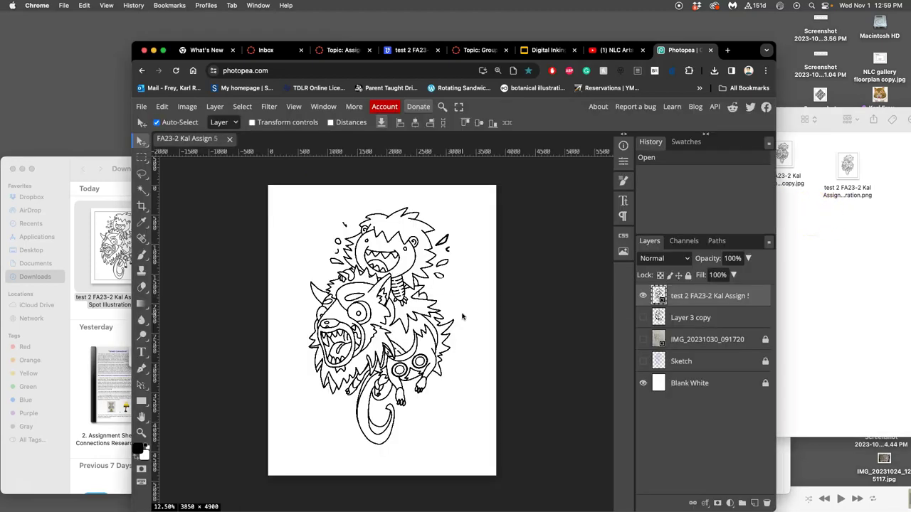
Step: Hide the test 2 FA23-2 layer, show Layer 3 copy, and examine its line edges up close
scroll(441, 315, "up", 10)
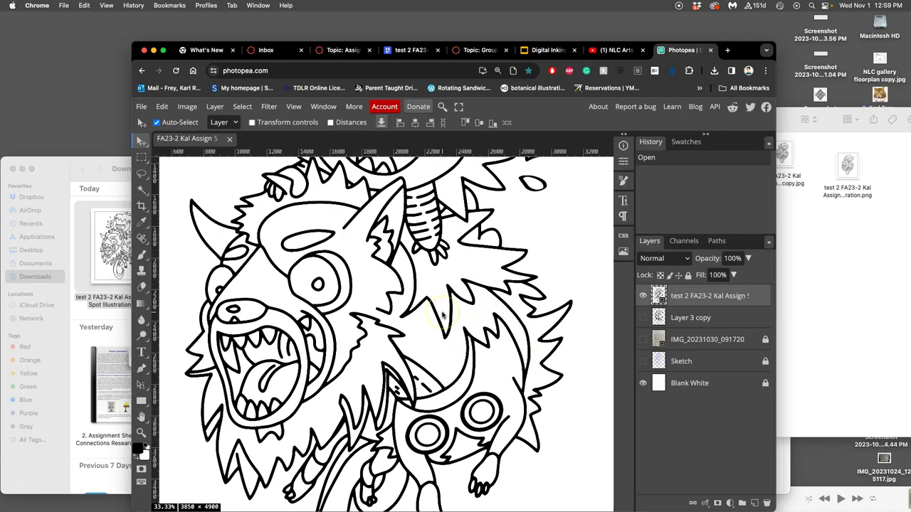
left_click(642, 295)
left_click(643, 317)
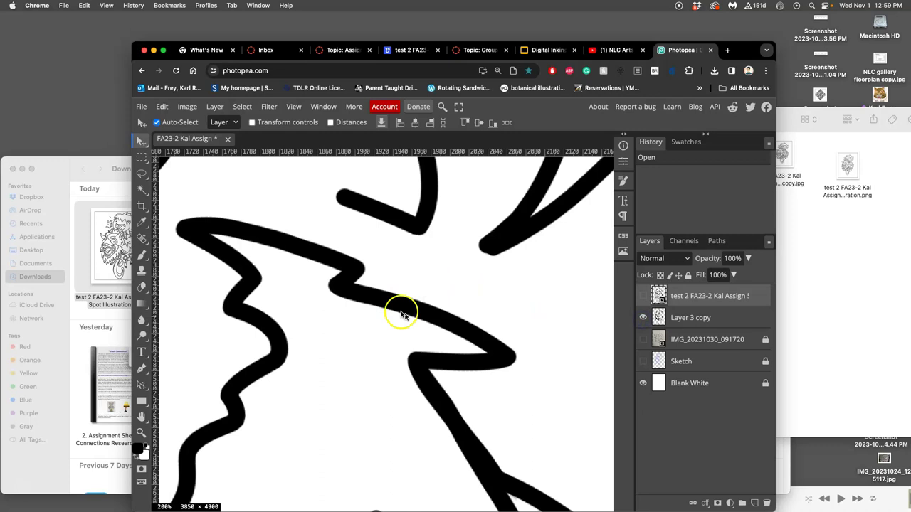
scroll(423, 302, "up", 2)
scroll(423, 302, "up", 4)
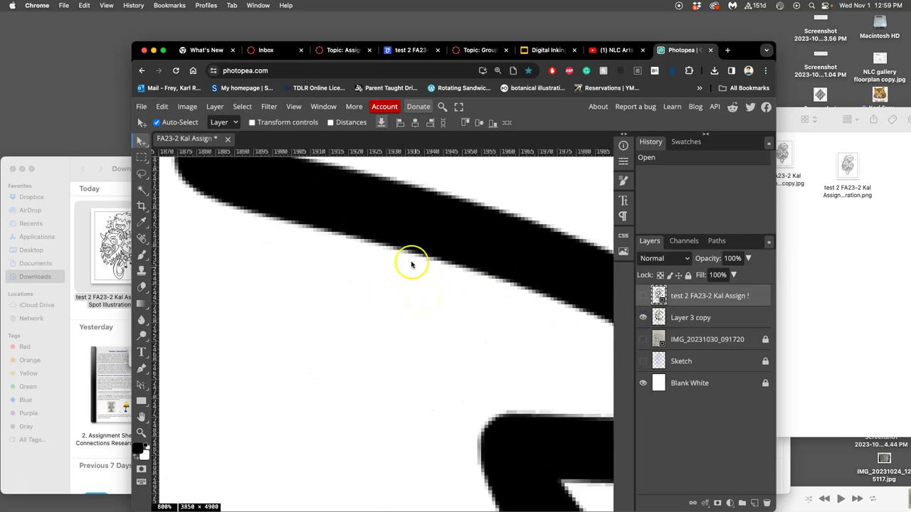
scroll(435, 246, "down", 12)
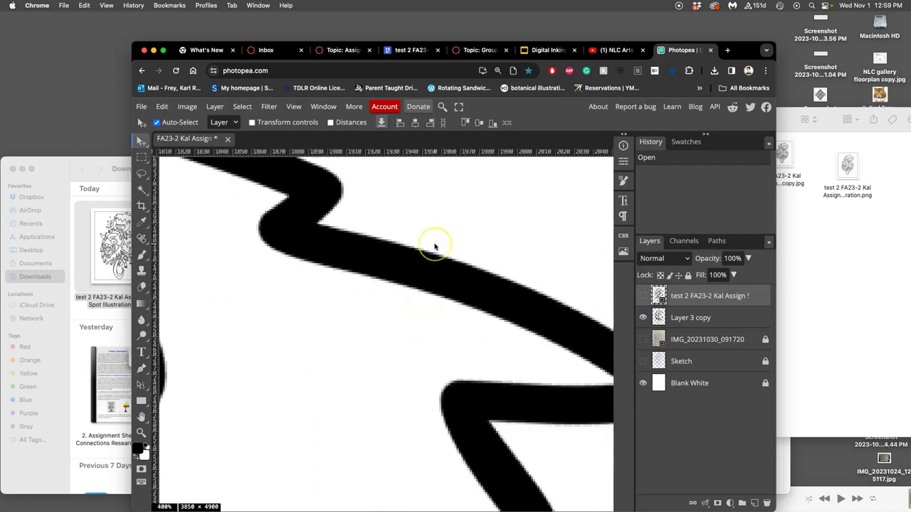
scroll(435, 246, "down", 1)
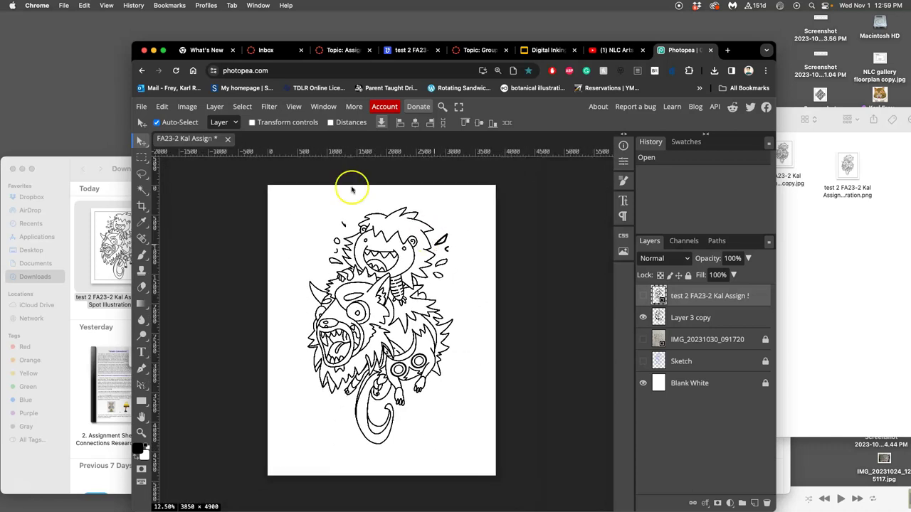
Step: Show the Image Size dimensions in inches and apply the dialog
left_click(187, 106)
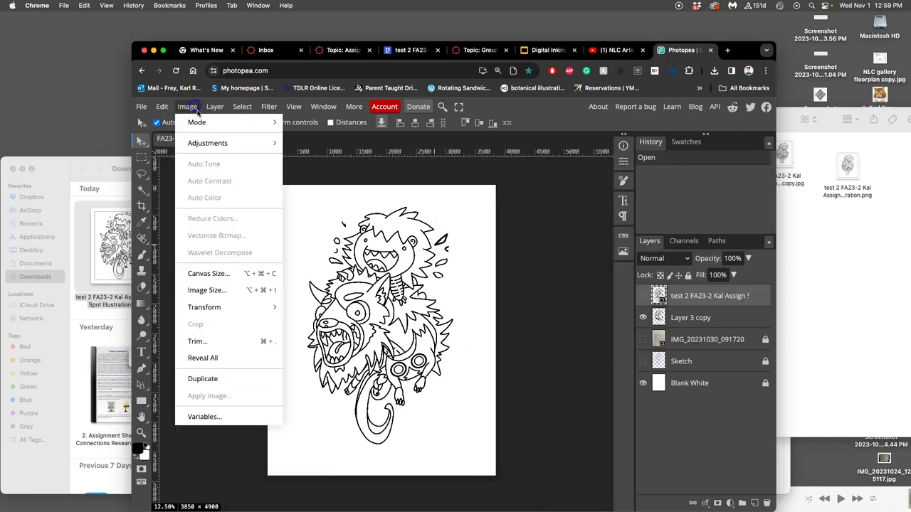
left_click(215, 290)
left_click(292, 217)
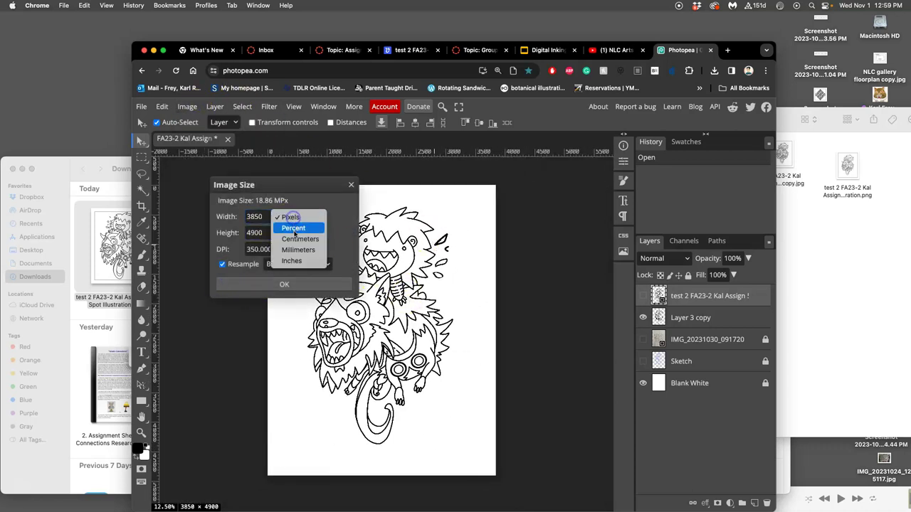
left_click(291, 261)
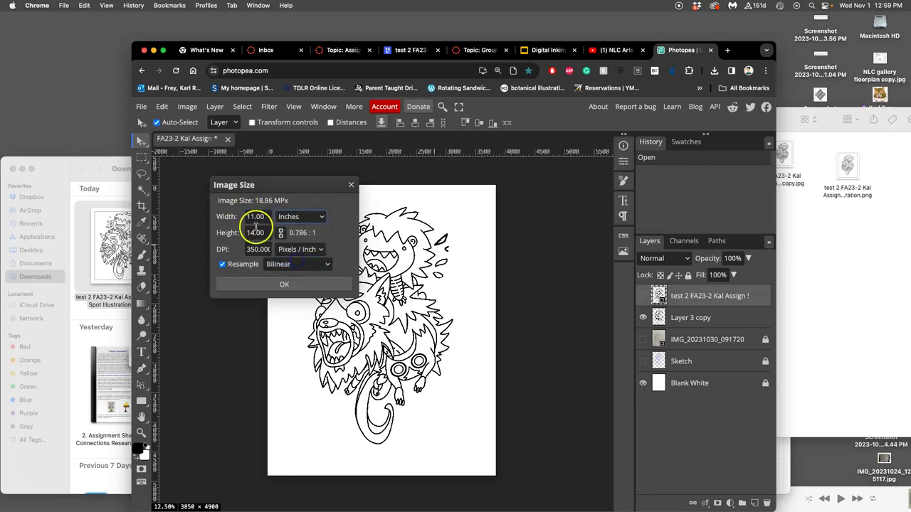
left_click(305, 288)
Step: Toggle the test 2 FA23-2 layer's visibility to compare it with Layer 3 copy, leaving it hidden
scroll(477, 256, "up", 6)
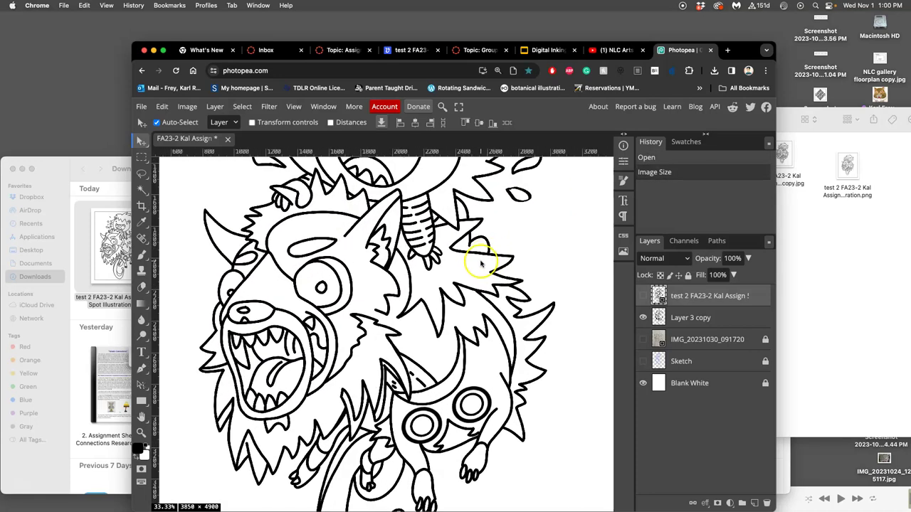
left_click(644, 297)
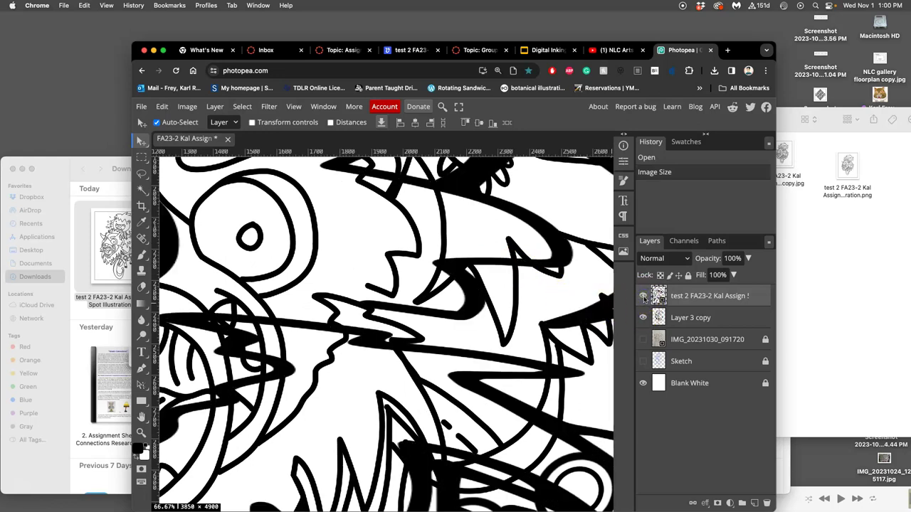
left_click(644, 297)
left_click(644, 297)
scroll(538, 289, "down", 5)
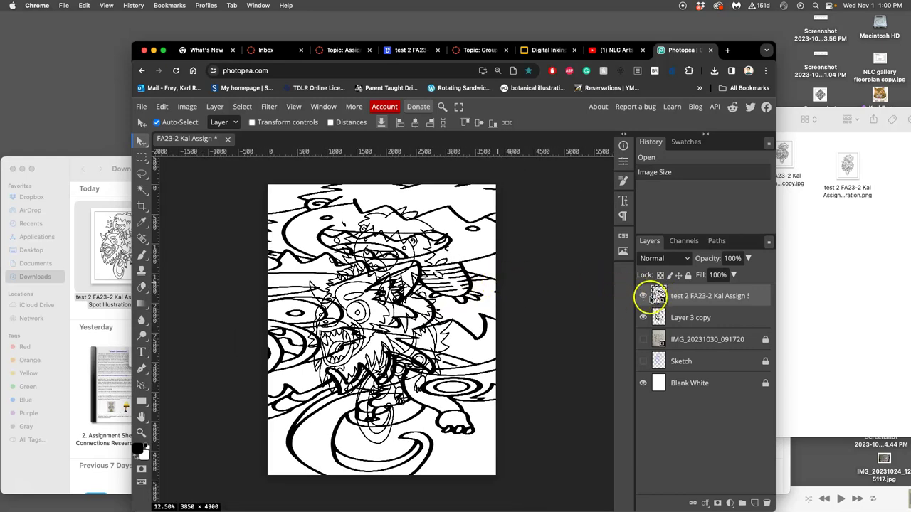
left_click(644, 296)
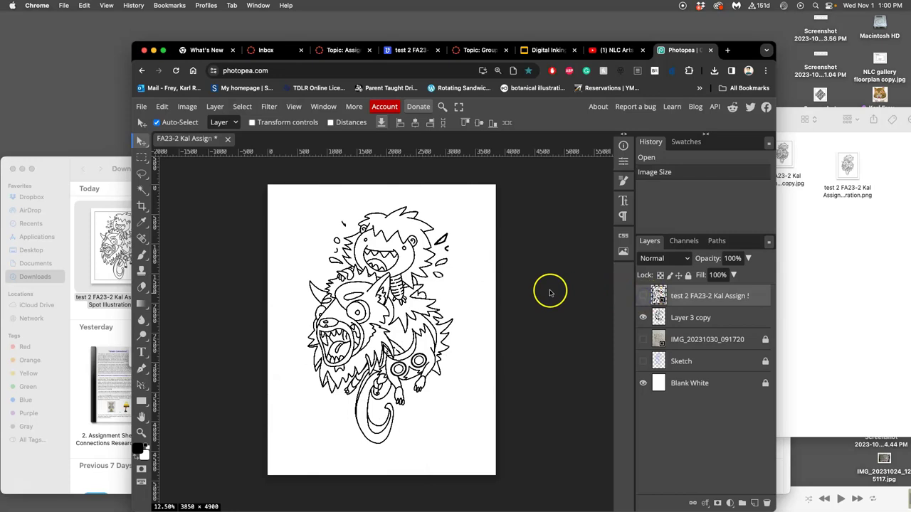
left_click(643, 297)
left_click(644, 297)
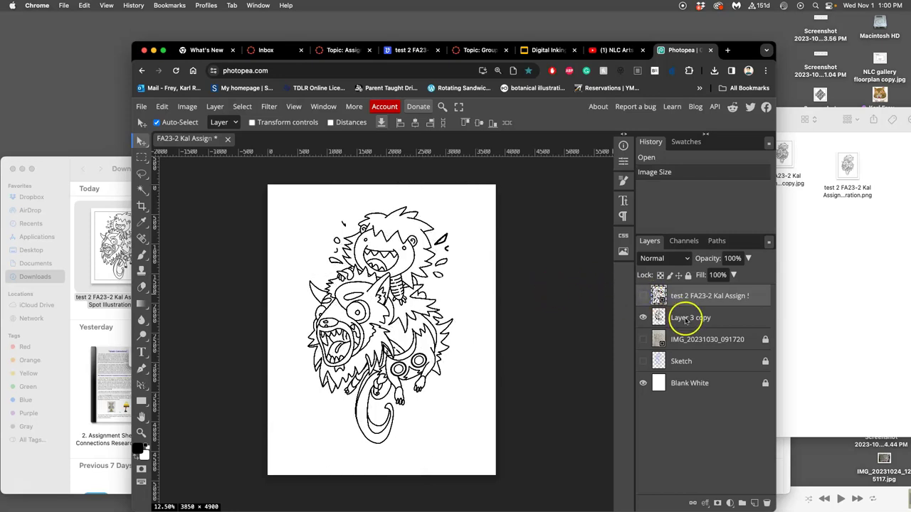
Step: Switch to Finder and move the Vector 2 line art SVG from Downloads into the Assign - 5 folder
left_click(807, 259)
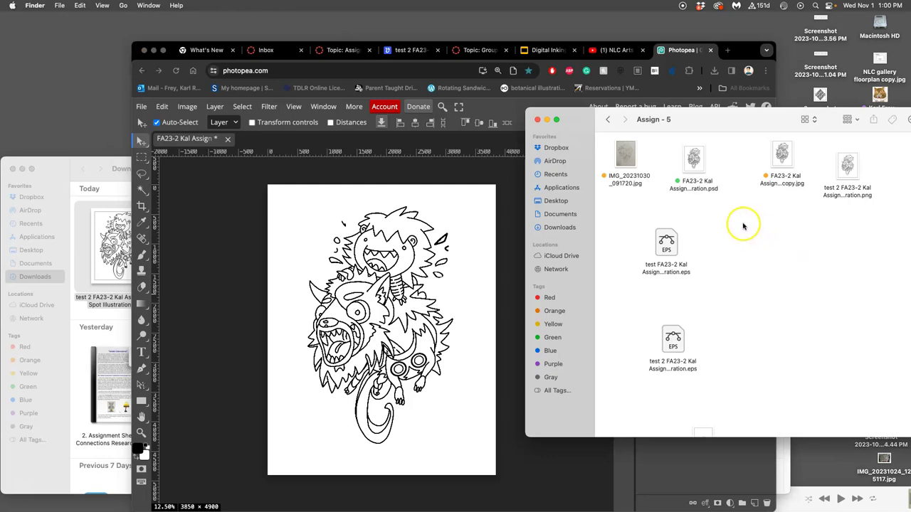
scroll(743, 227, "down", 2)
mouse_move(4, 484)
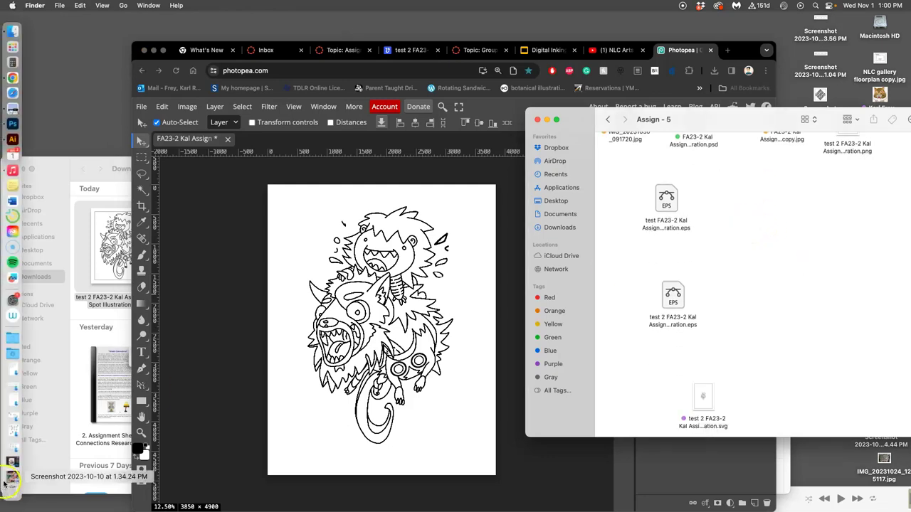
left_click(12, 354)
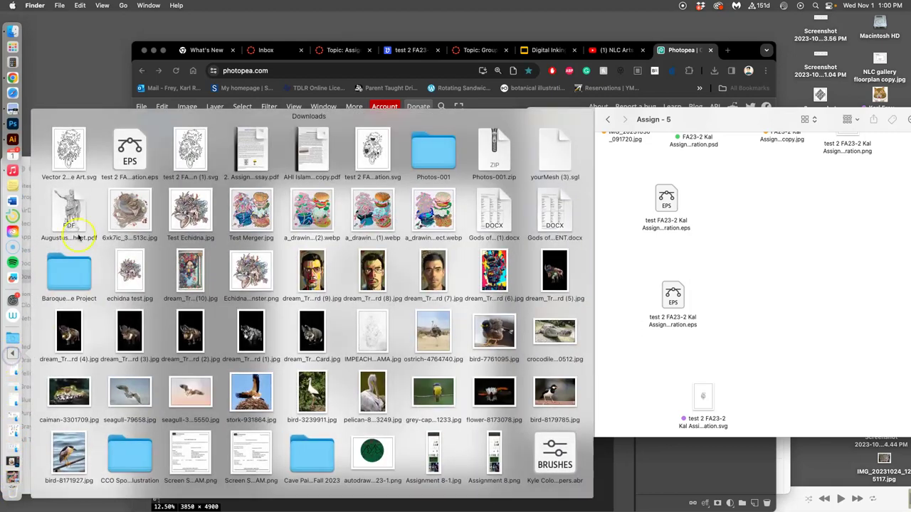
left_click_drag(79, 168, 760, 292)
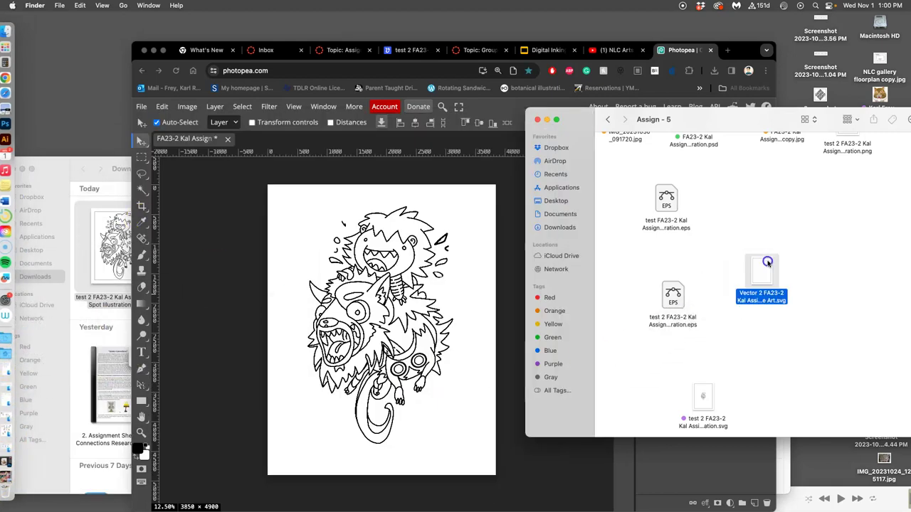
left_click(729, 359)
Step: Place the Vector 2 SVG in the Photopea document, scale it to about 254%, and shift it slightly up and to the left
left_click_drag(747, 307, 346, 370)
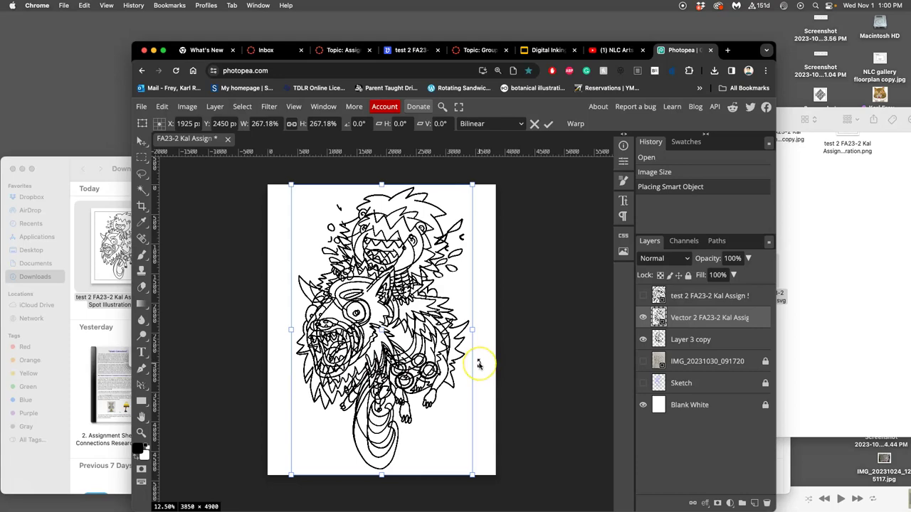
scroll(479, 364, "up", 3)
scroll(488, 361, "down", 2)
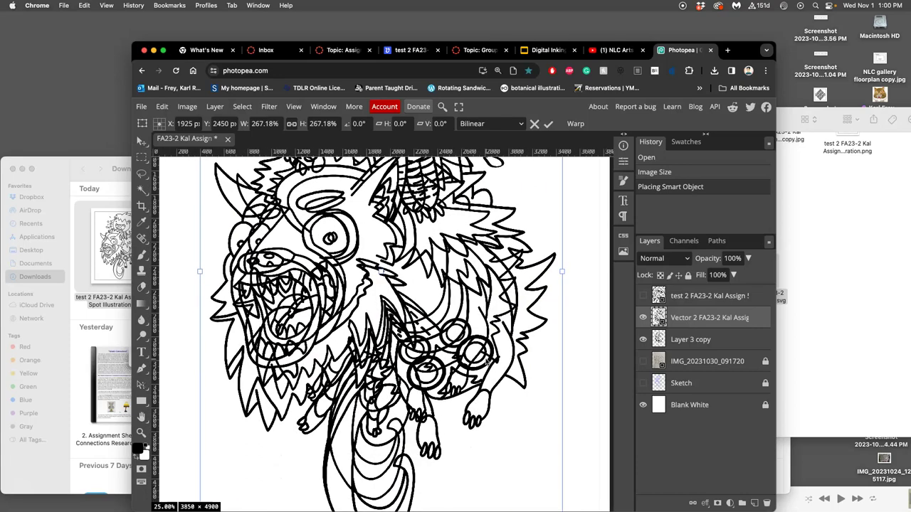
scroll(489, 360, "down", 2)
scroll(486, 363, "down", 4)
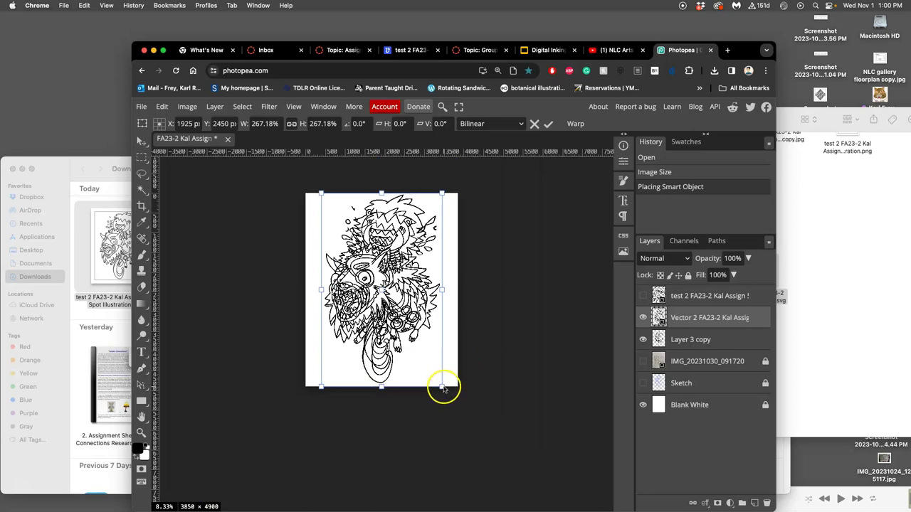
mouse_move(442, 389)
left_mouse_down()
mouse_move(440, 370)
mouse_move(455, 379)
mouse_move(445, 366)
mouse_move(436, 382)
mouse_move(429, 368)
mouse_move(435, 378)
left_mouse_up()
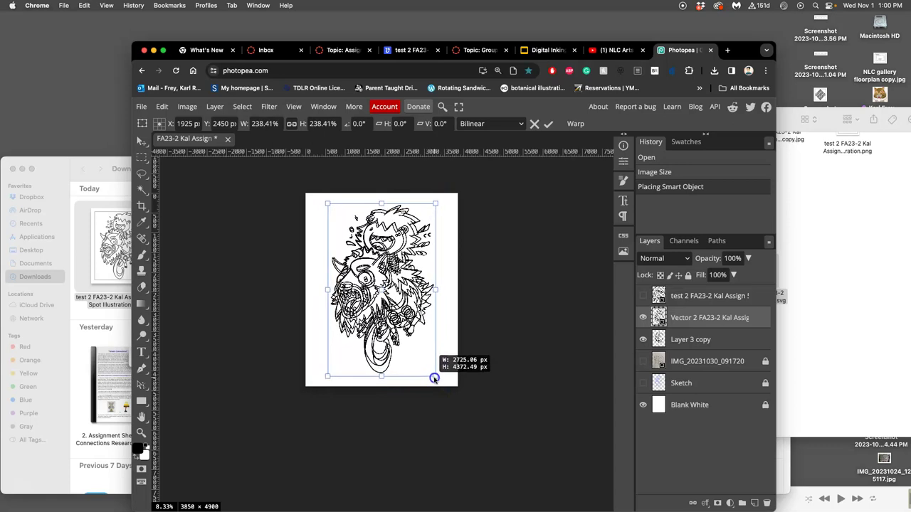
key("super+equal")
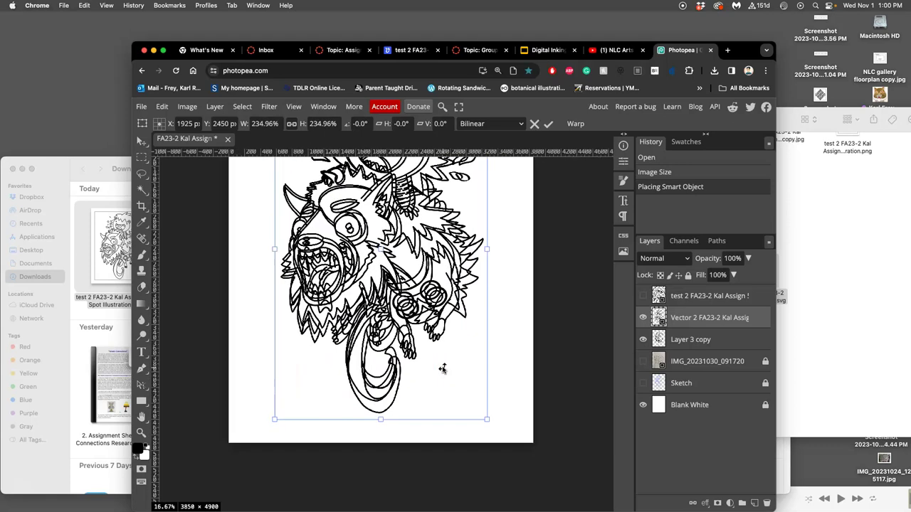
left_click_drag(426, 302, 427, 297)
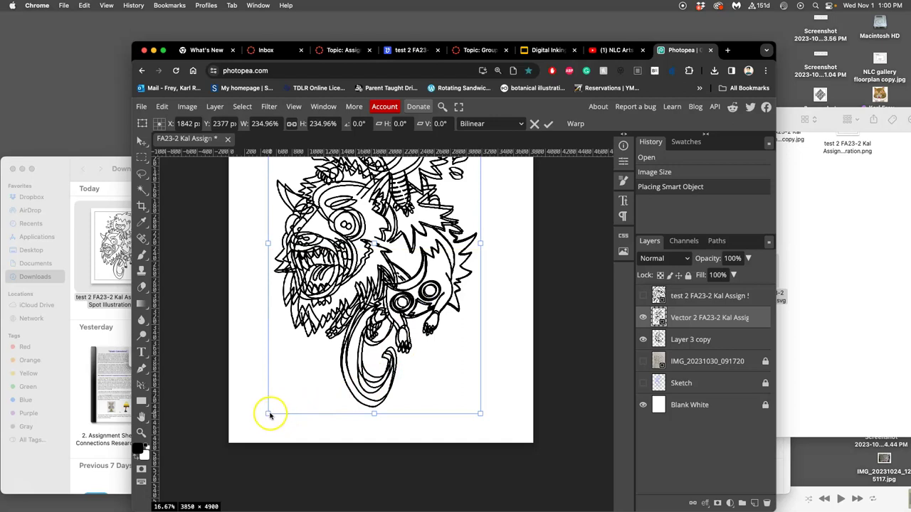
left_click_drag(268, 413, 257, 423)
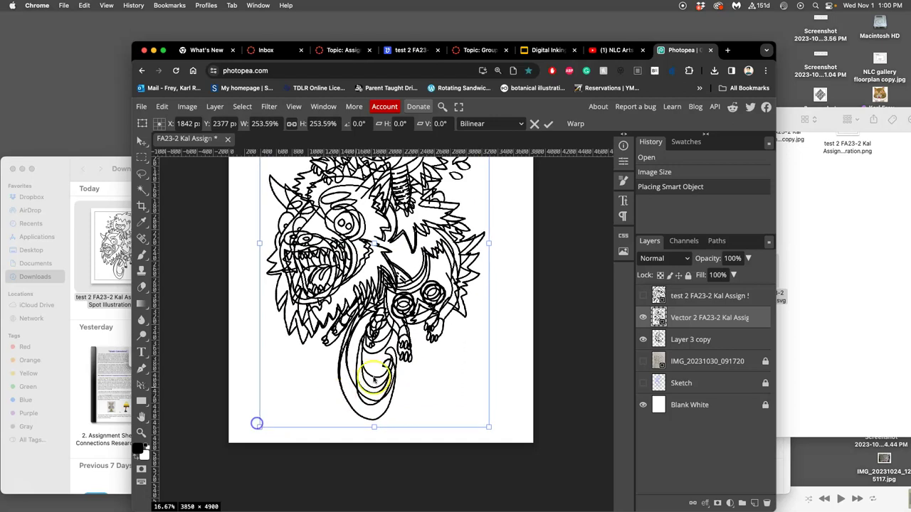
scroll(384, 364, "up", 3)
scroll(384, 364, "up", 1)
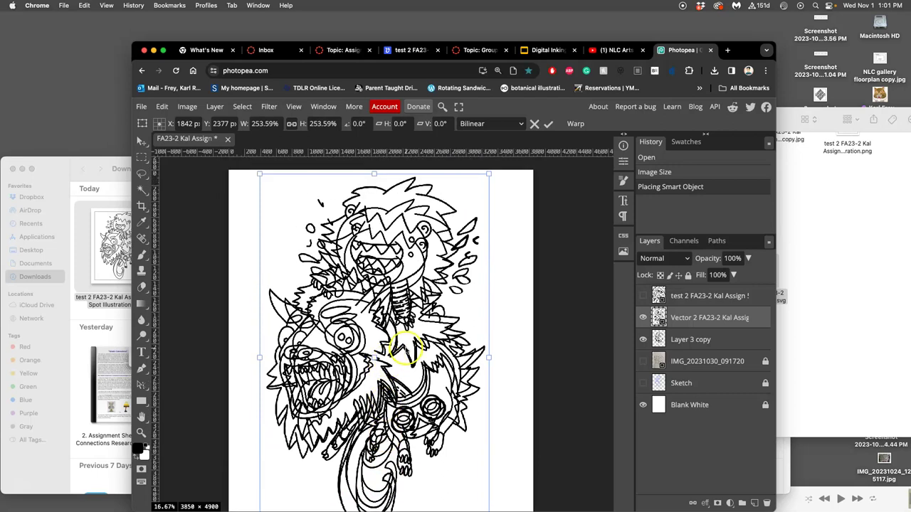
Step: Commit the placement, hide Layer 3 copy, and delete the test 2 FA23-2 layer
left_click(643, 340)
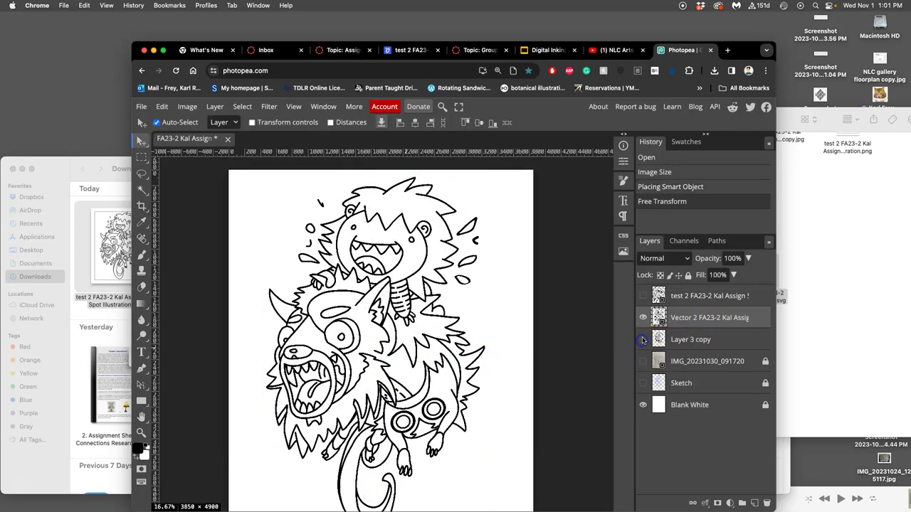
left_click(691, 303)
key("Delete")
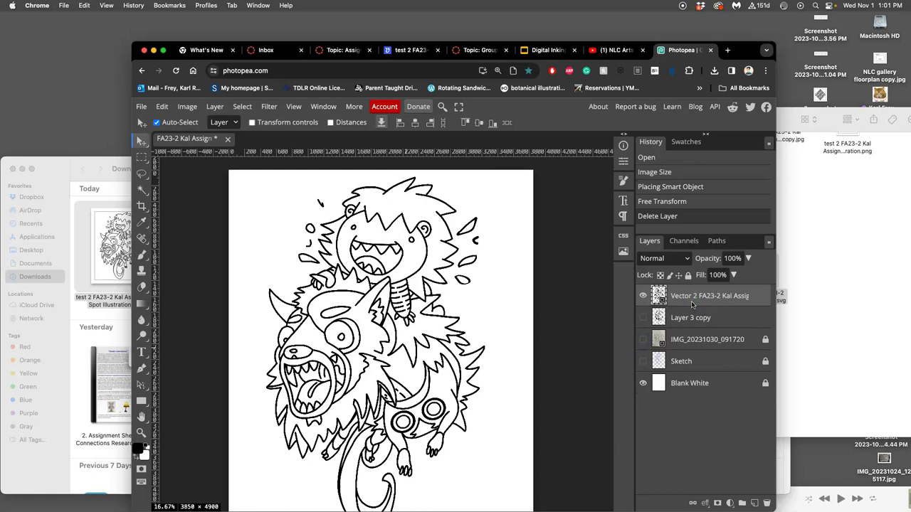
Step: Compare the Vector 2 layer with Layer 3 copy and examine the vector art's line edges up close
left_click(643, 297)
left_click(643, 297)
left_click(642, 318)
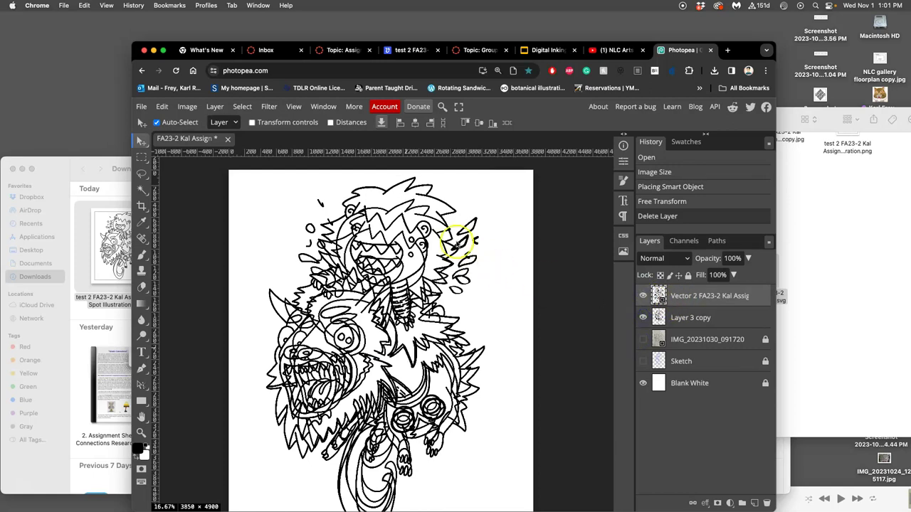
left_click(643, 318)
scroll(447, 234, "up", 10)
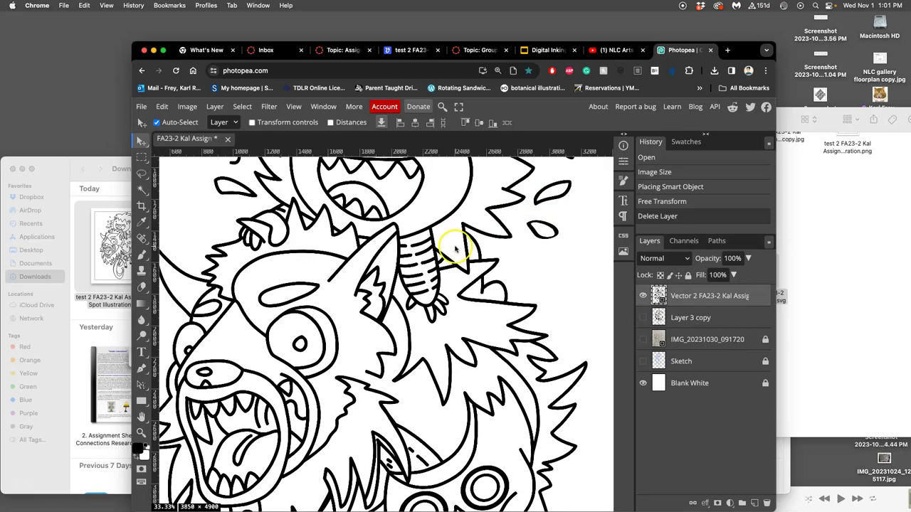
scroll(457, 255, "up", 5)
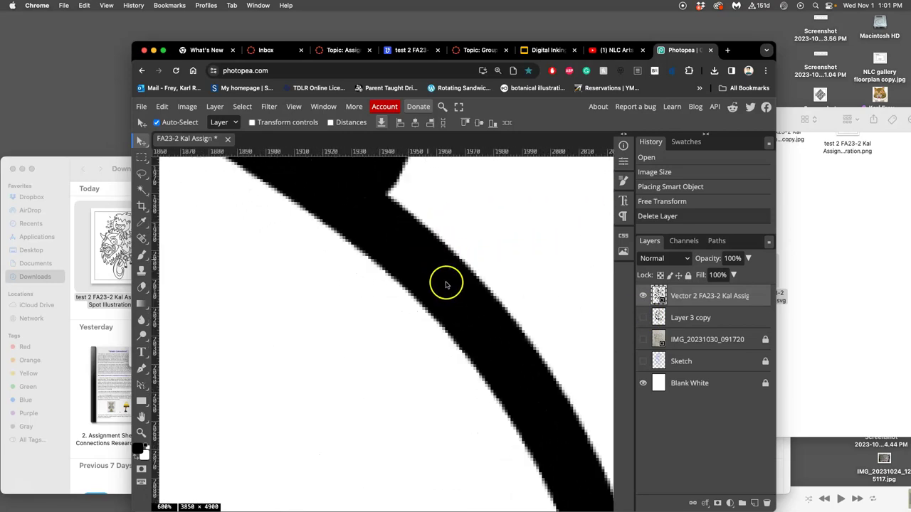
scroll(545, 299, "down", 15)
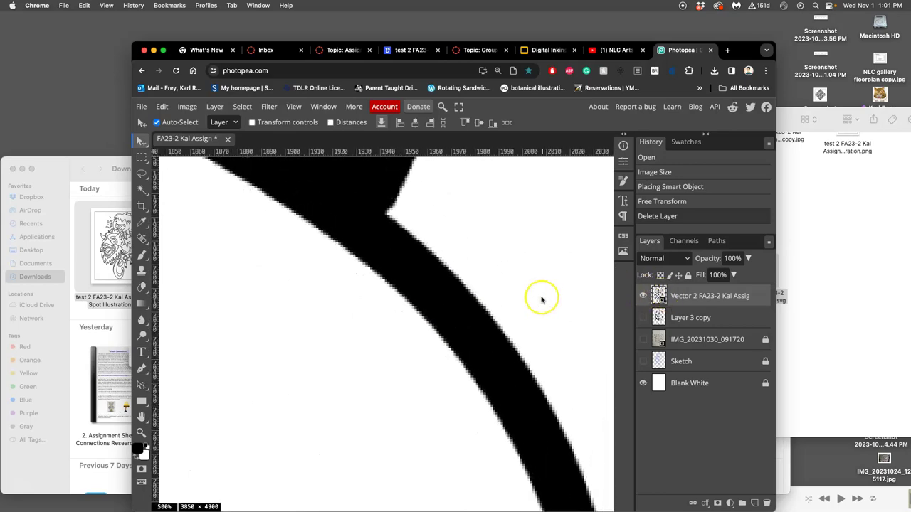
key("super+minus")
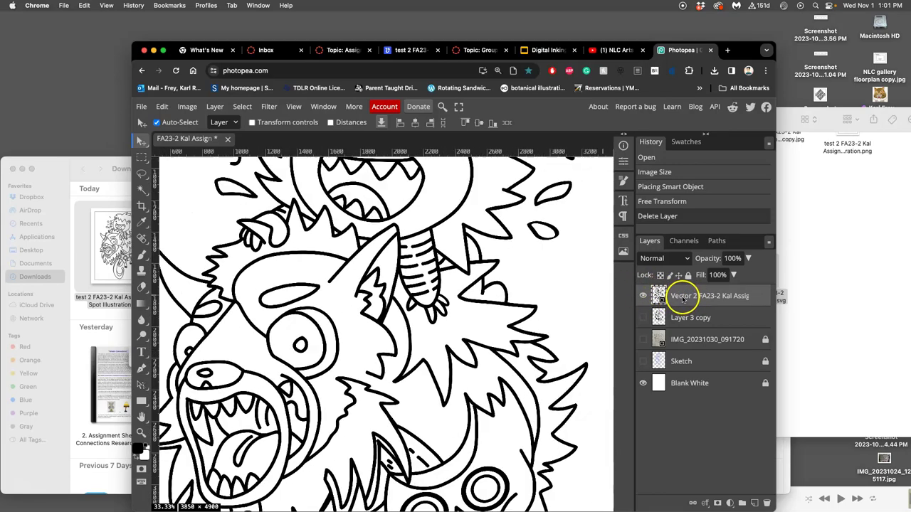
key("super+minus")
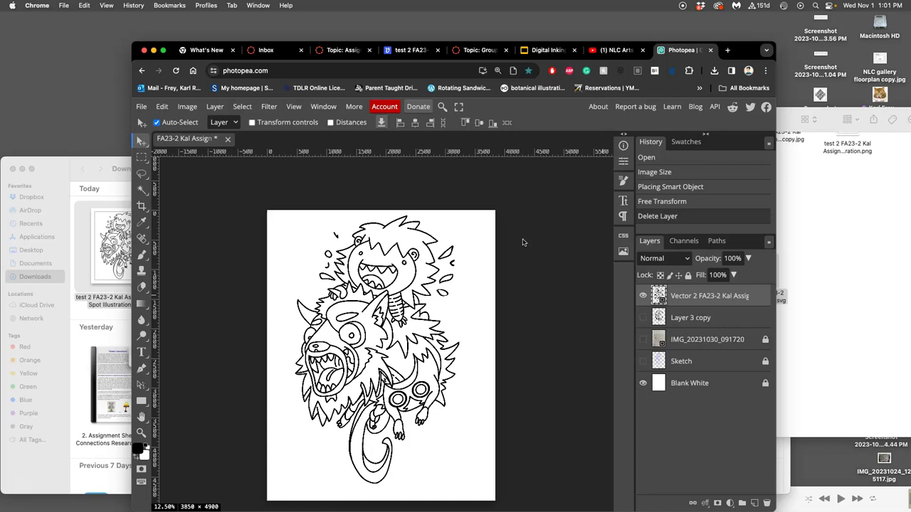
Step: Deselect the Vector 2 layer and switch to the Canvas assignment discussion page containing the vectorizer.ai link
left_click(504, 274)
left_click(512, 283)
left_click(494, 283)
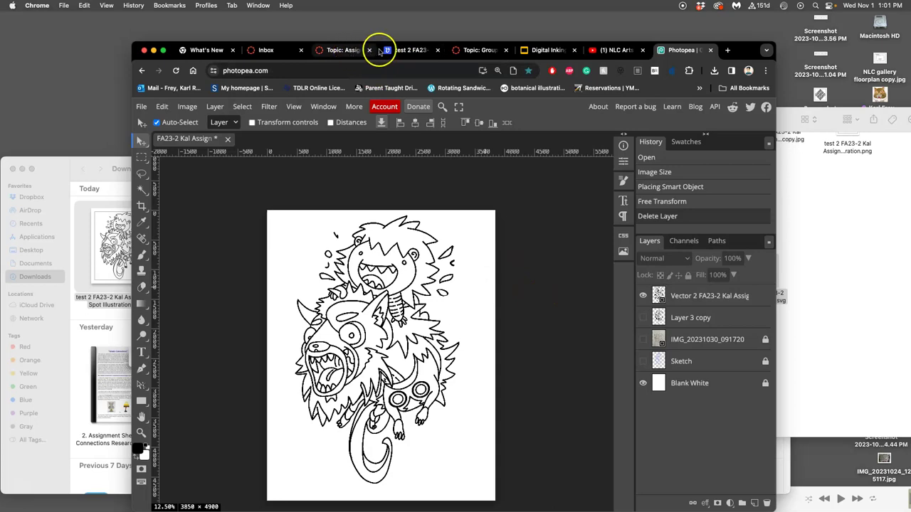
left_click(477, 52)
left_click(342, 49)
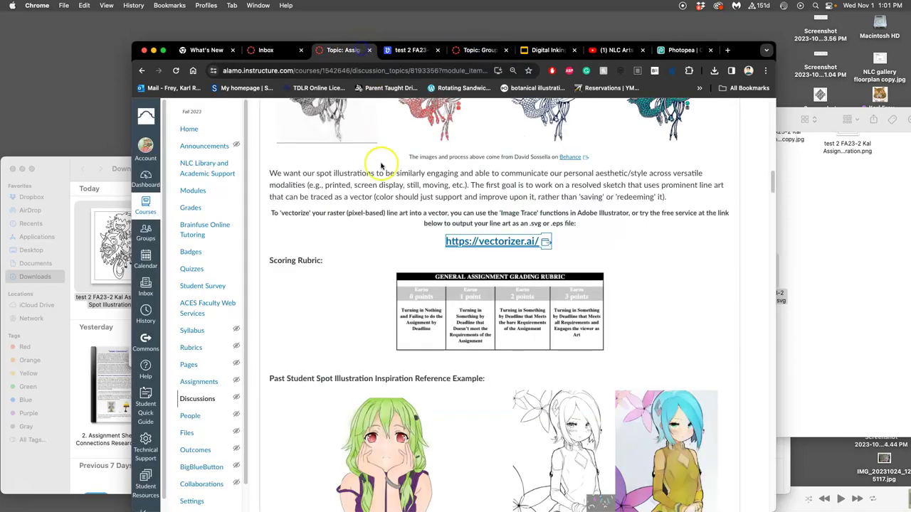
Step: Open the instructor demo reply 'My Gregarious Gorgon' in the assignment discussion for editing
scroll(387, 171, "up", 10)
scroll(494, 277, "down", 15)
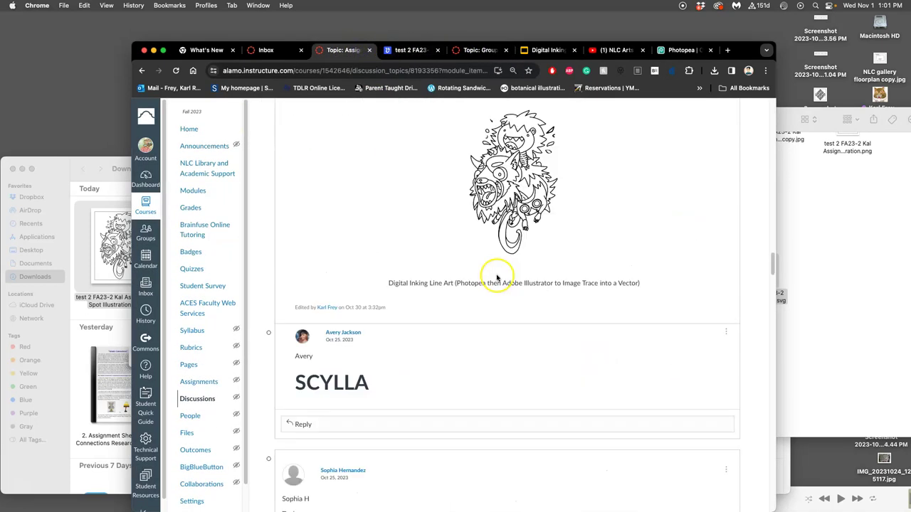
scroll(513, 242, "up", 1)
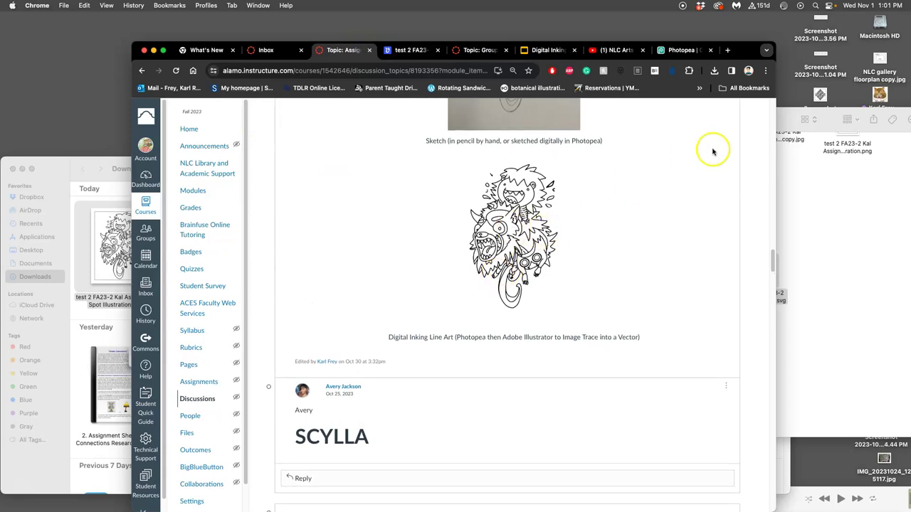
scroll(711, 153, "up", 2)
scroll(711, 153, "up", 3)
left_click(725, 279)
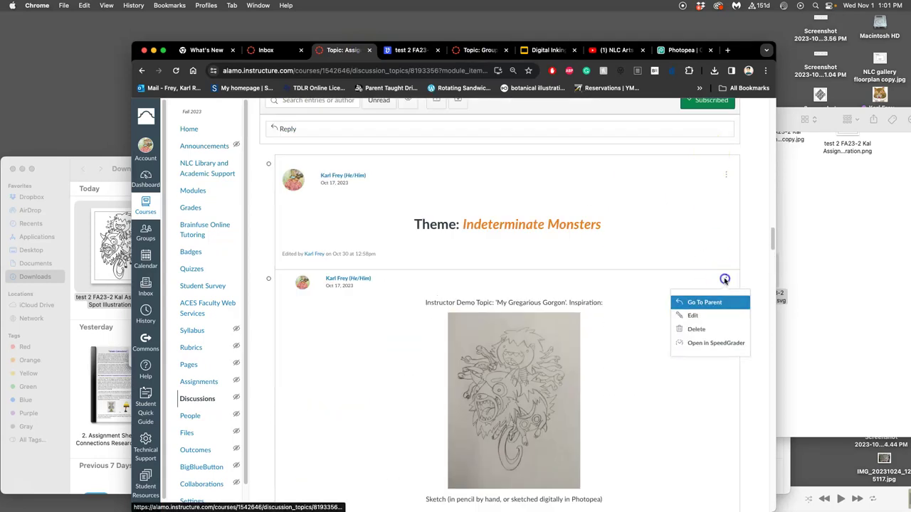
left_click(703, 316)
Step: Delete the old inked line art image above the Digital Inking Line Art caption in the reply
scroll(649, 337, "down", 5)
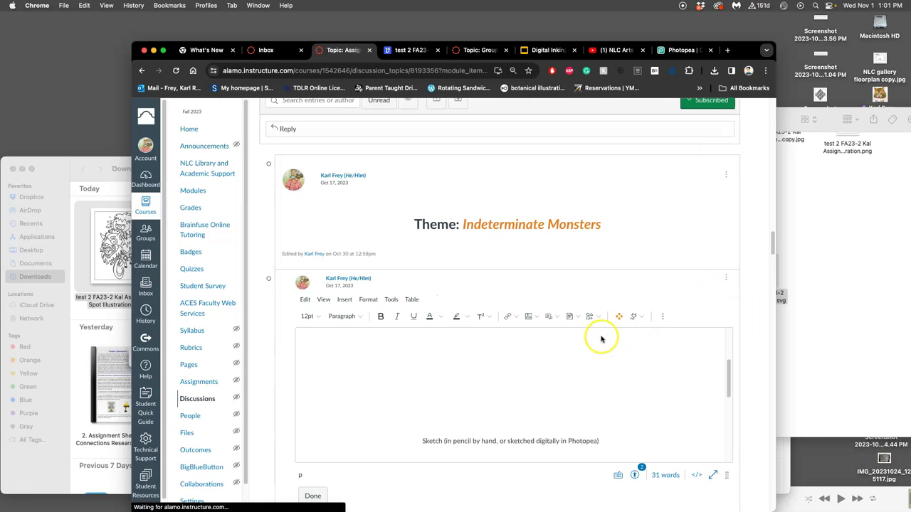
scroll(590, 335, "down", 1)
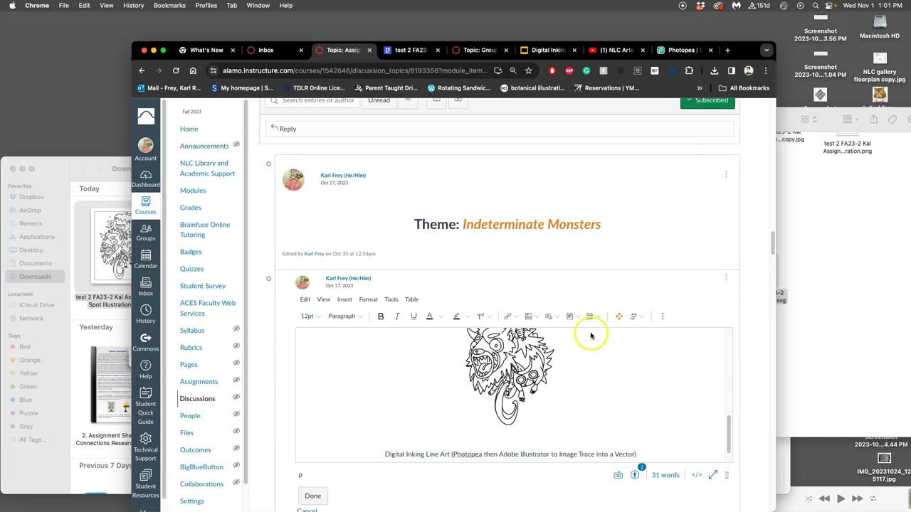
left_click(522, 382)
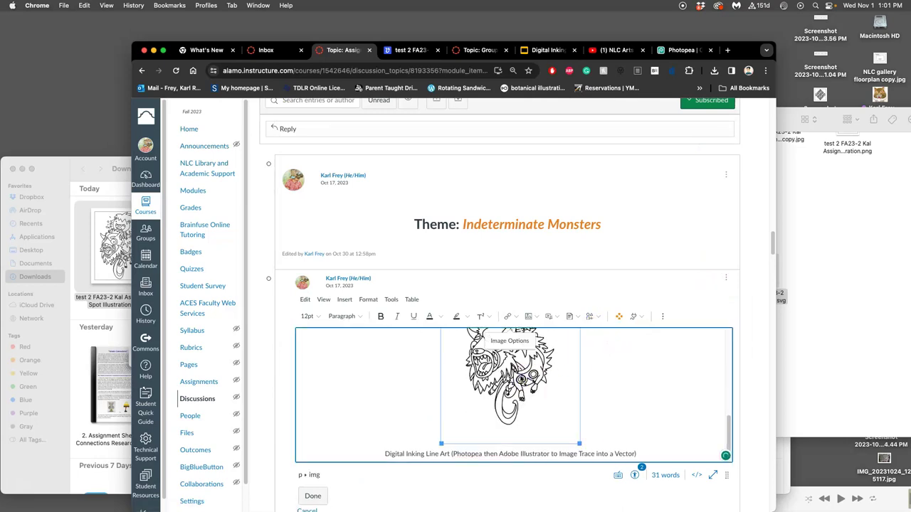
key("BackSpace")
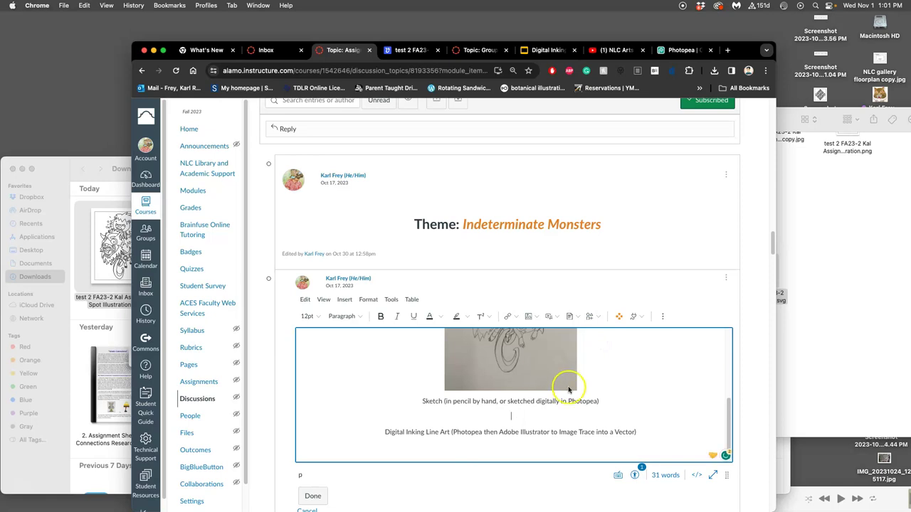
Step: Insert "or Vectorizer" after "Adobe Illustrator" in the Digital Inking Line Art caption, checking the tool's name in the assignment instructions
left_click(551, 433)
type("or")
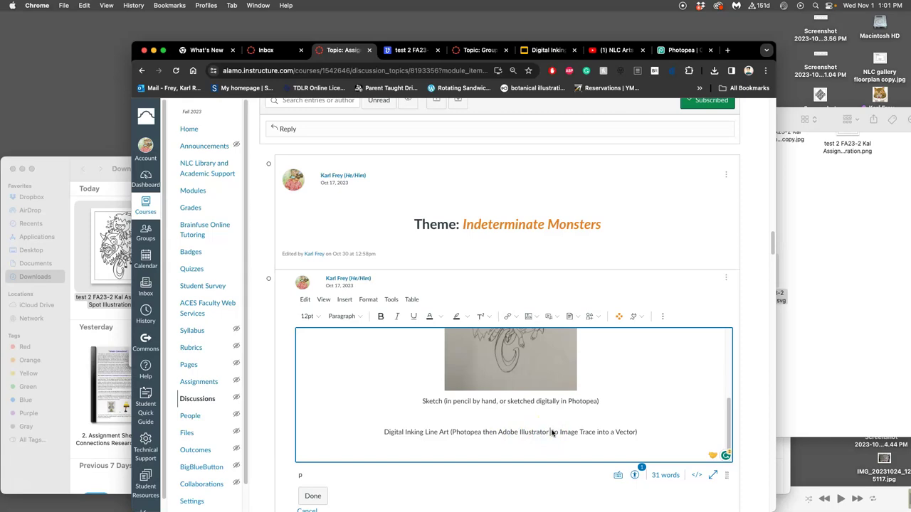
scroll(531, 273, "up", 15)
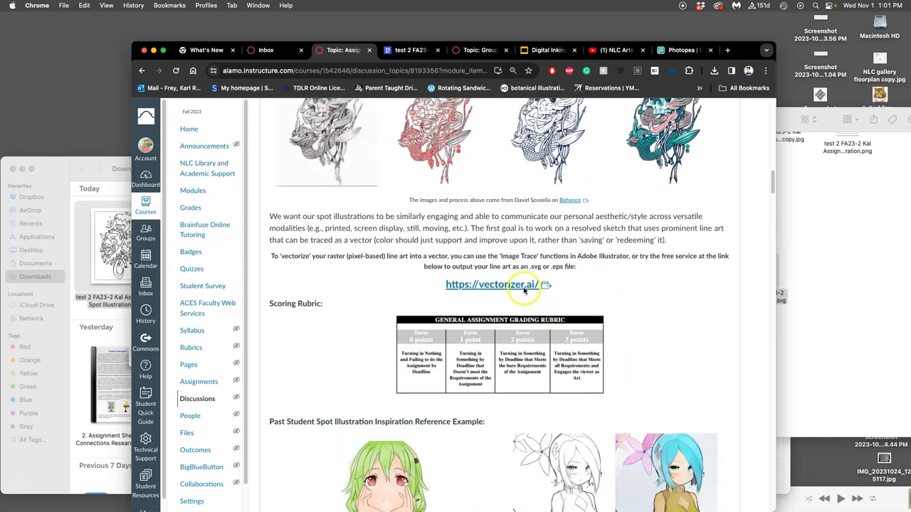
scroll(541, 311, "down", 15)
scroll(534, 308, "down", 5)
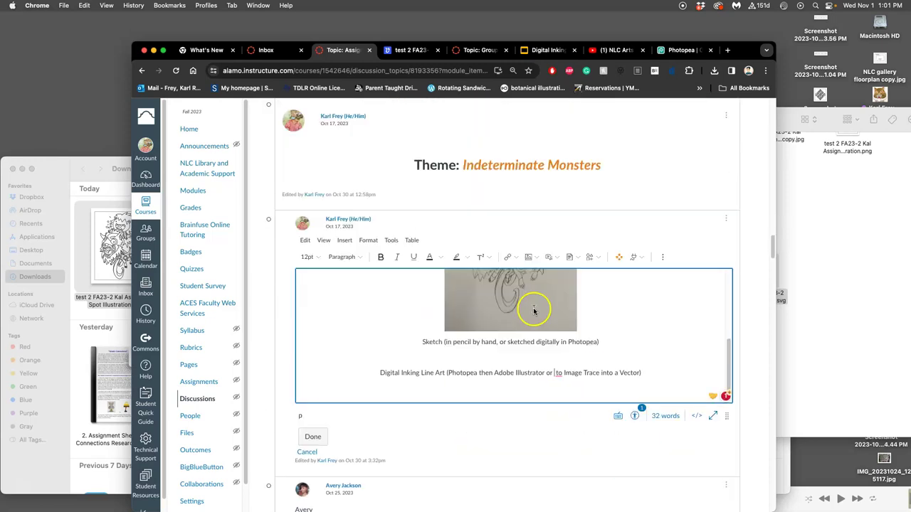
type("Vector")
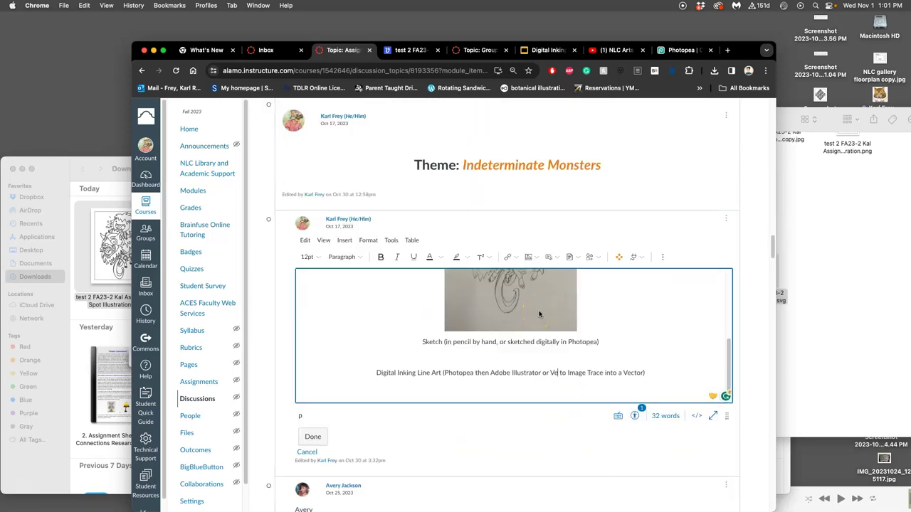
type("izer")
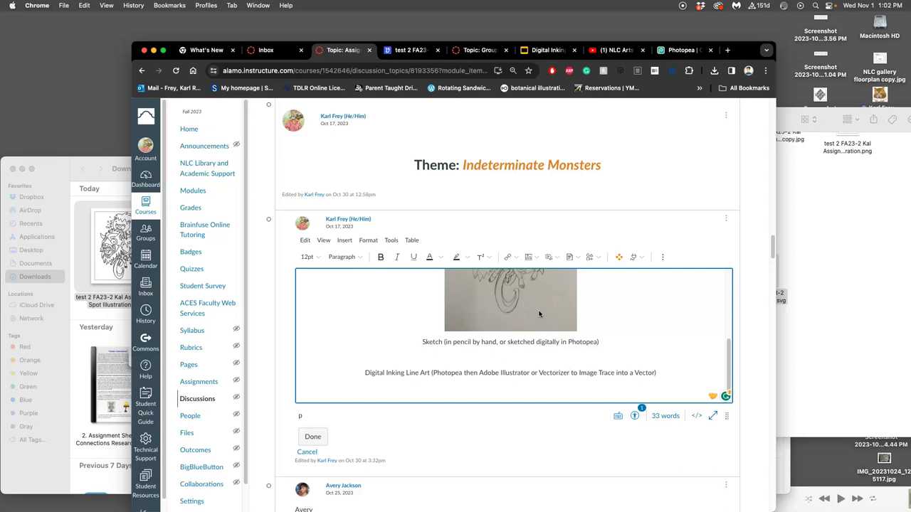
Step: Extend the tool name in the caption to "Vectorizer.ai" and place the insertion point on the blank line above the caption
scroll(539, 314, "up", 10)
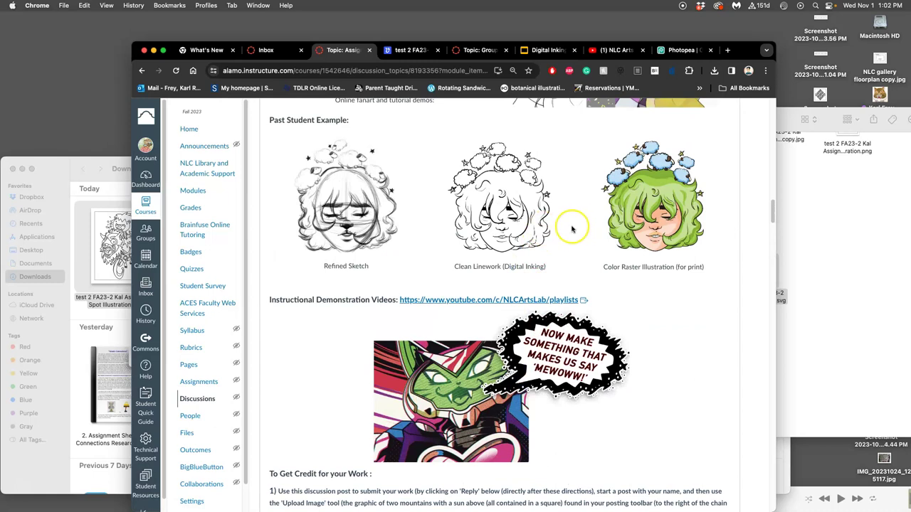
scroll(576, 232, "down", 3)
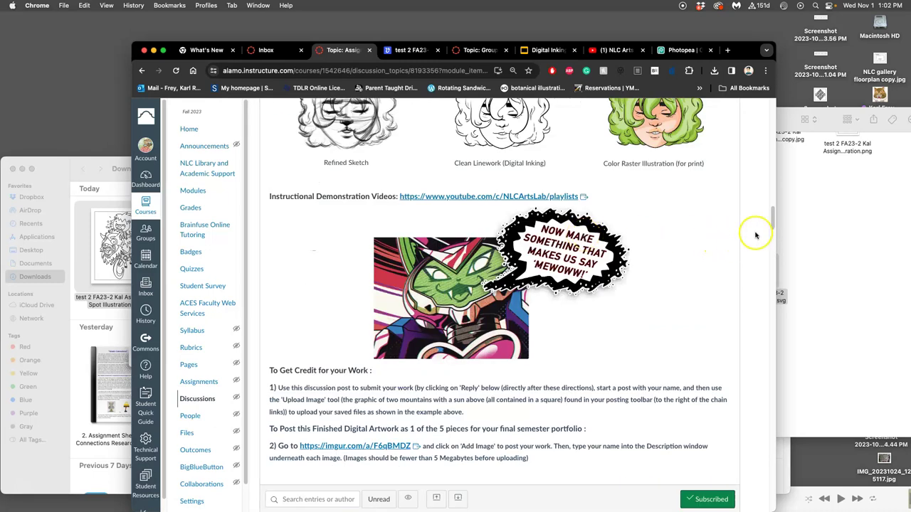
mouse_move(769, 220)
left_mouse_down()
mouse_move(771, 191)
mouse_move(764, 258)
left_mouse_up()
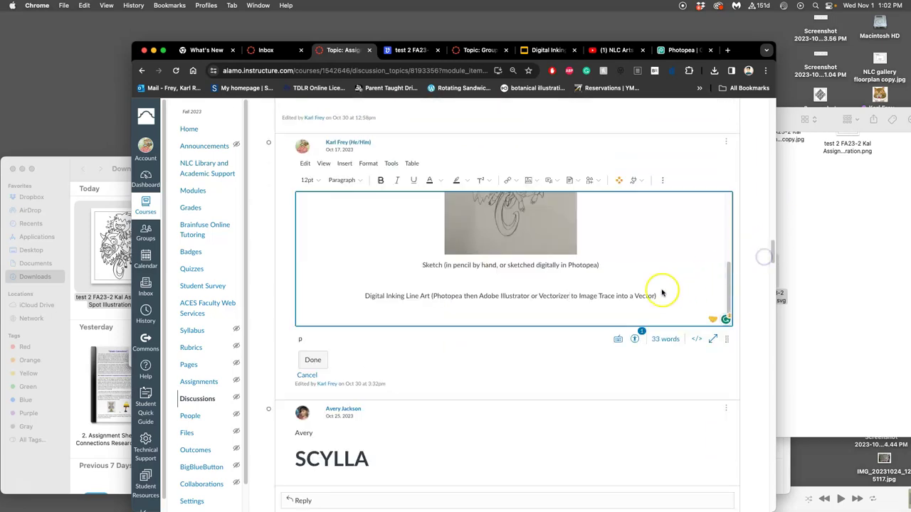
type(".ai")
left_click(594, 299)
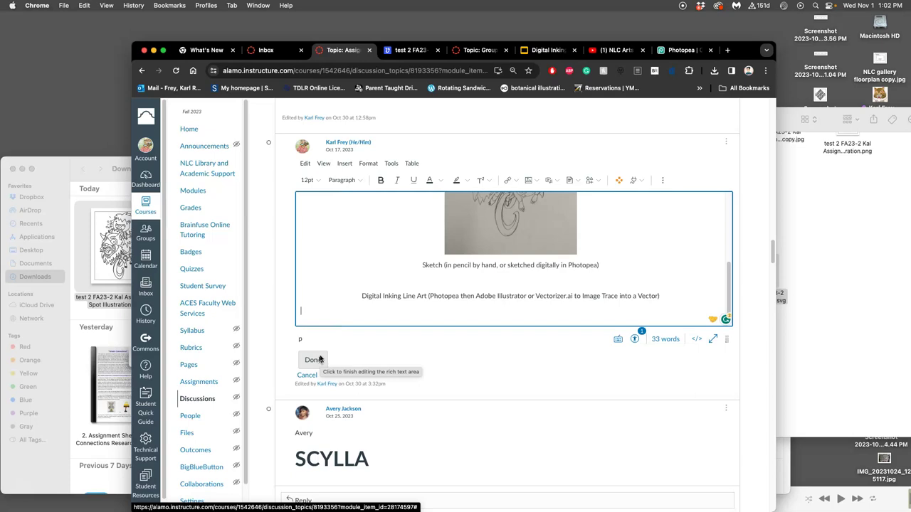
left_click(507, 281)
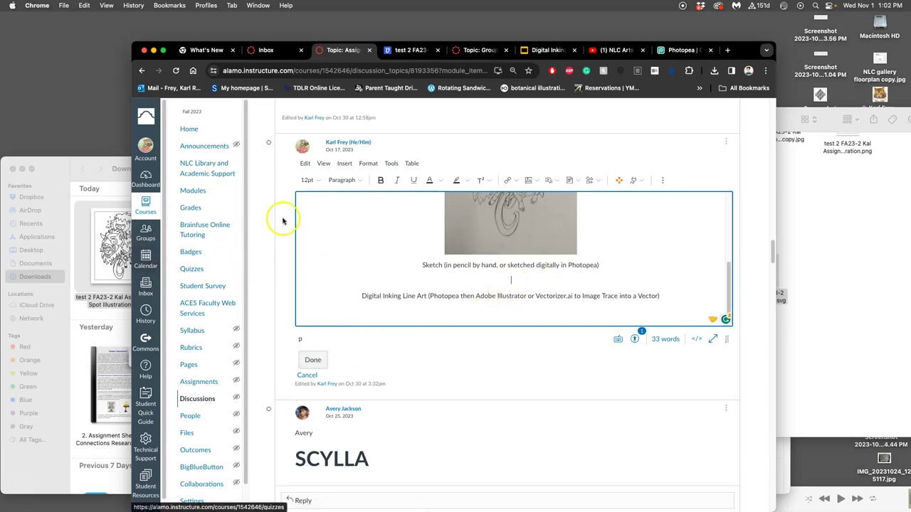